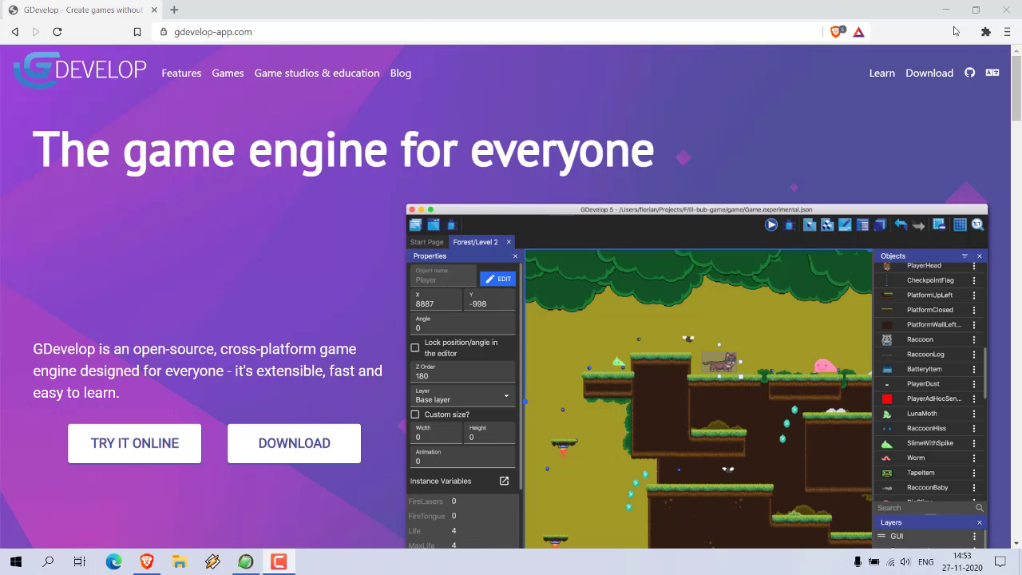
# - Switch from the browser to GDevelop and open the Room1 and Room2 scenes of the Sample project
pyautogui.click(946, 13)
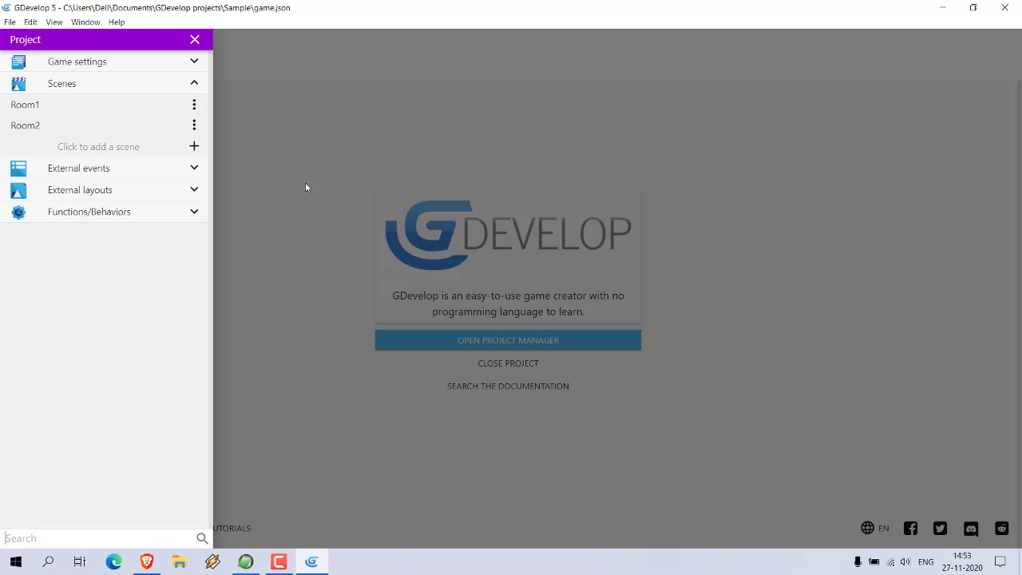
pyautogui.click(23, 112)
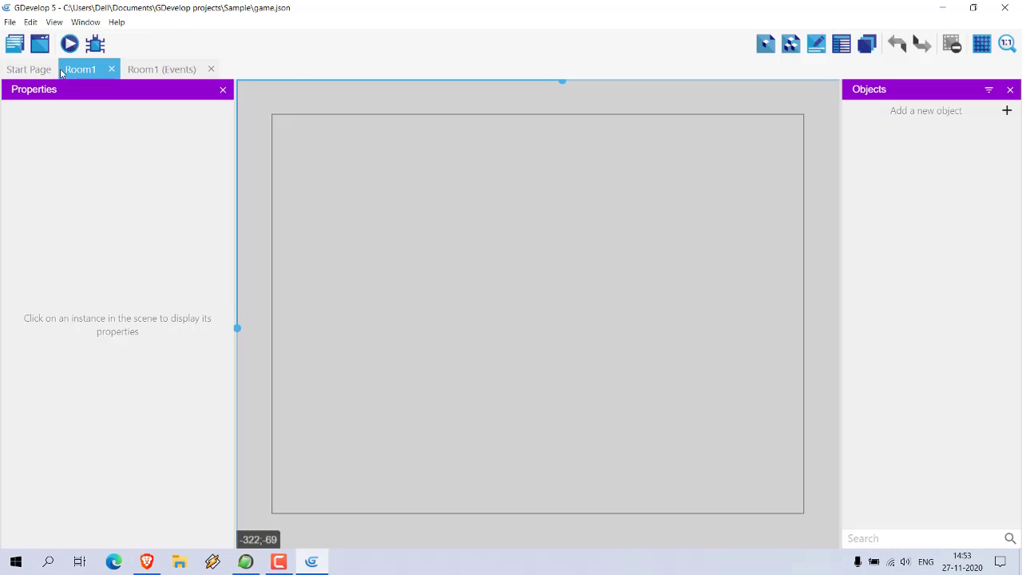
pyautogui.click(10, 22)
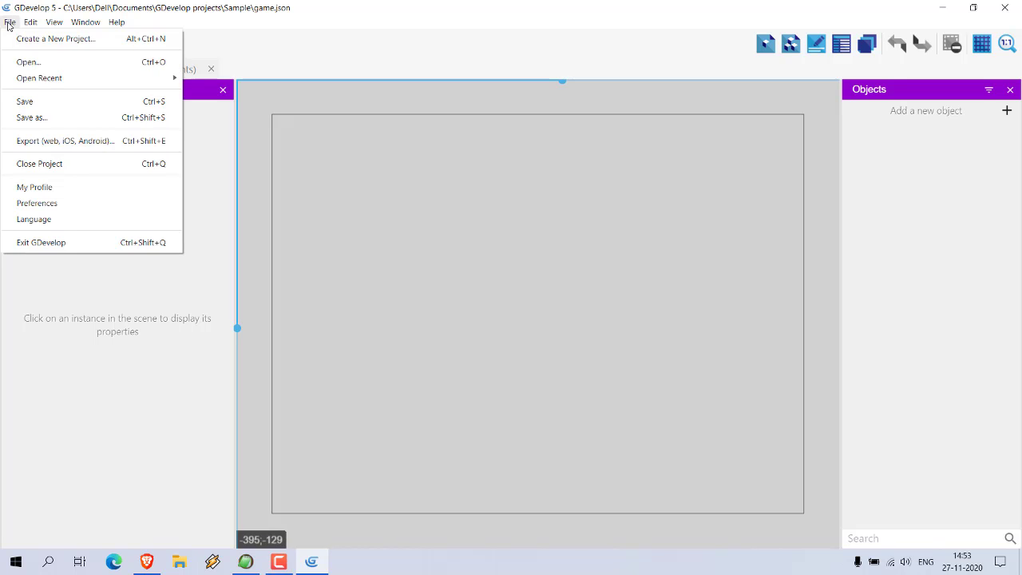
pyautogui.click(479, 57)
pyautogui.click(12, 47)
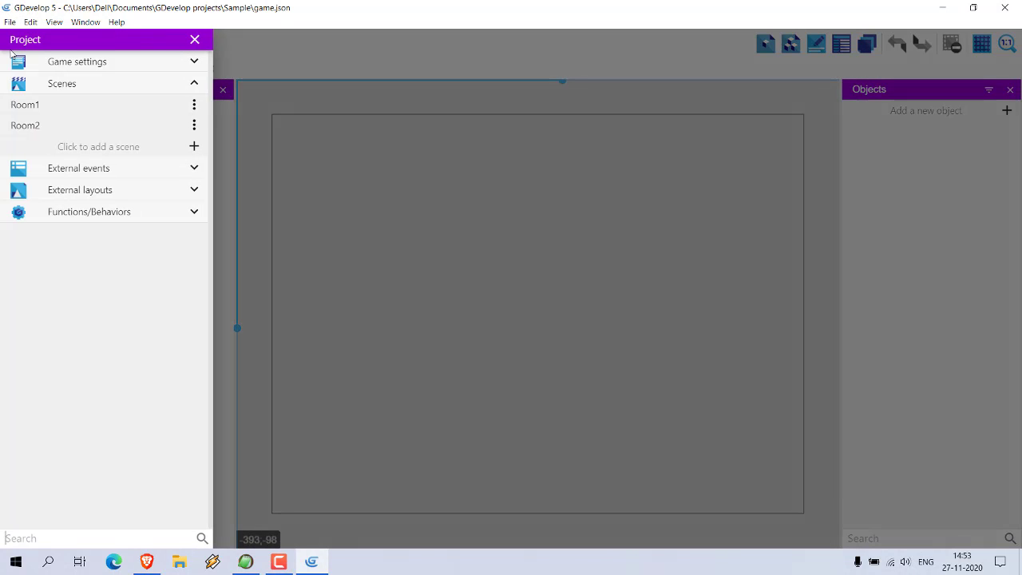
pyautogui.click(27, 125)
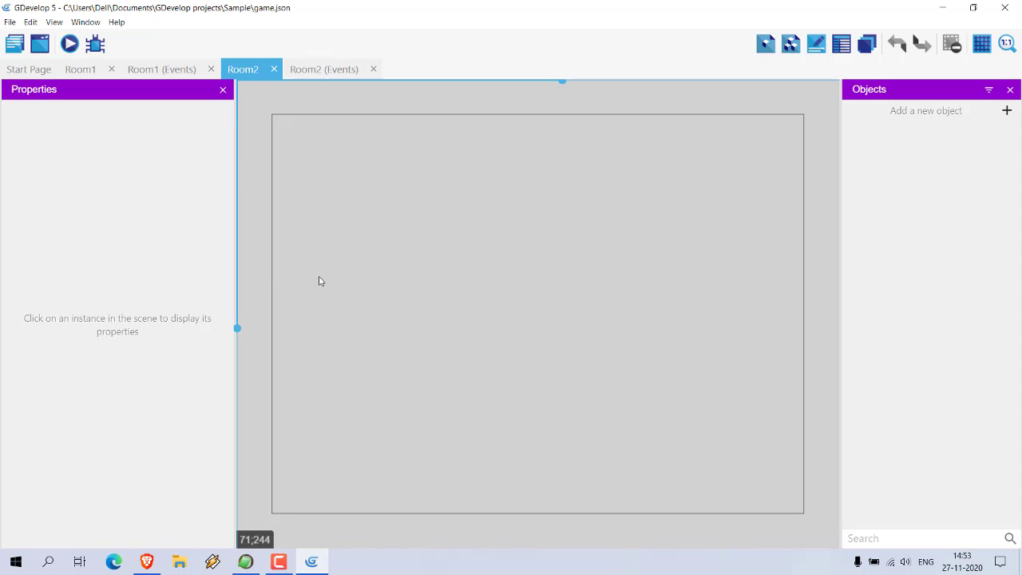
# - Add a new Sprite object named bt1 to the Room1 scene
pyautogui.click(74, 71)
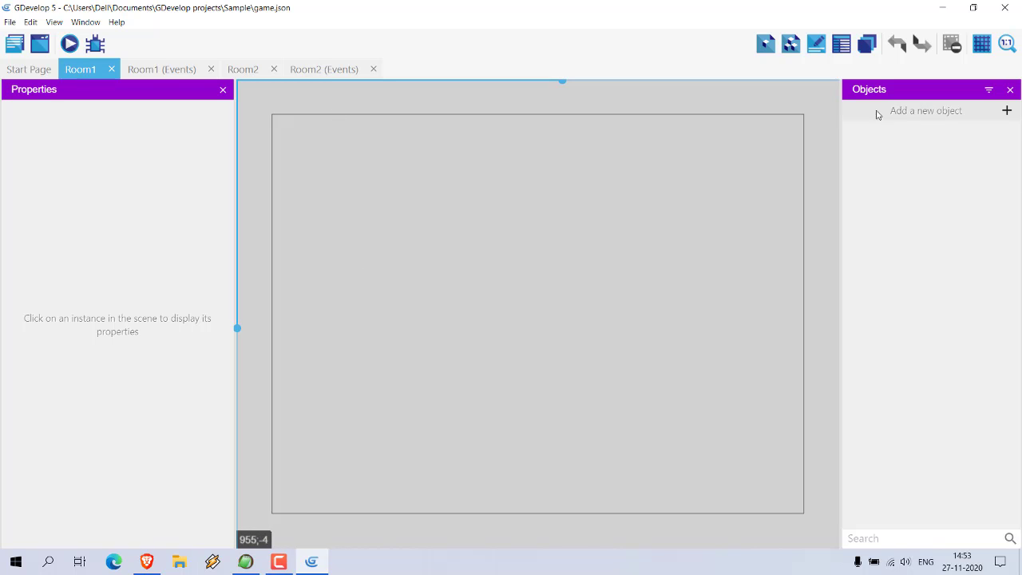
pyautogui.click(1007, 111)
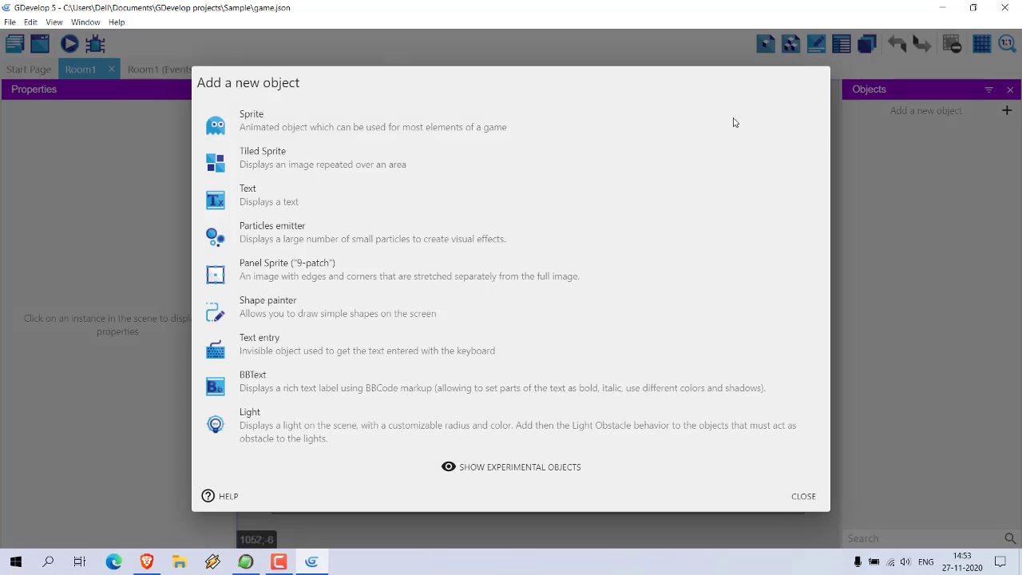
pyautogui.click(274, 123)
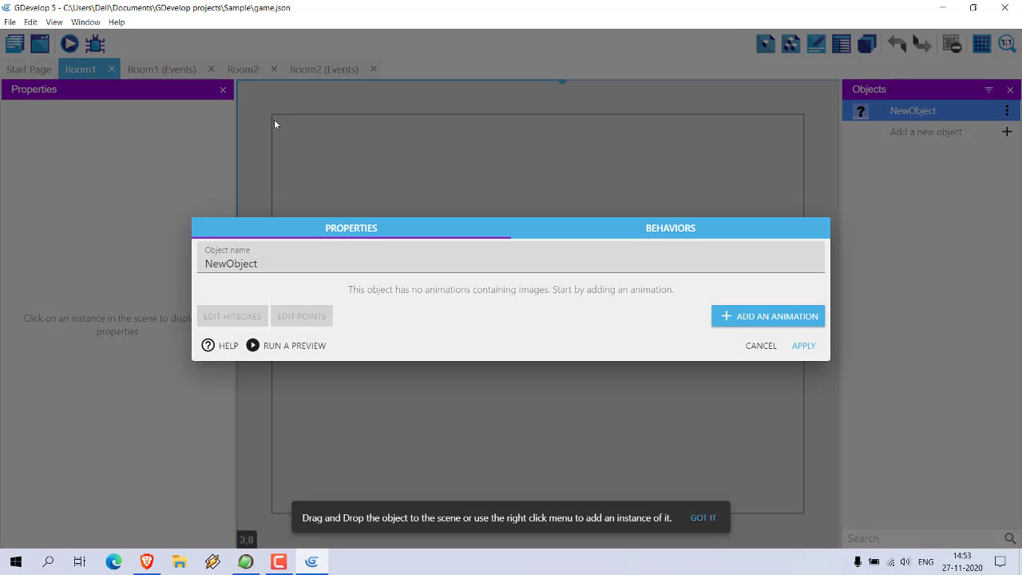
pyautogui.moveTo(266, 264); pyautogui.dragTo(184, 268)
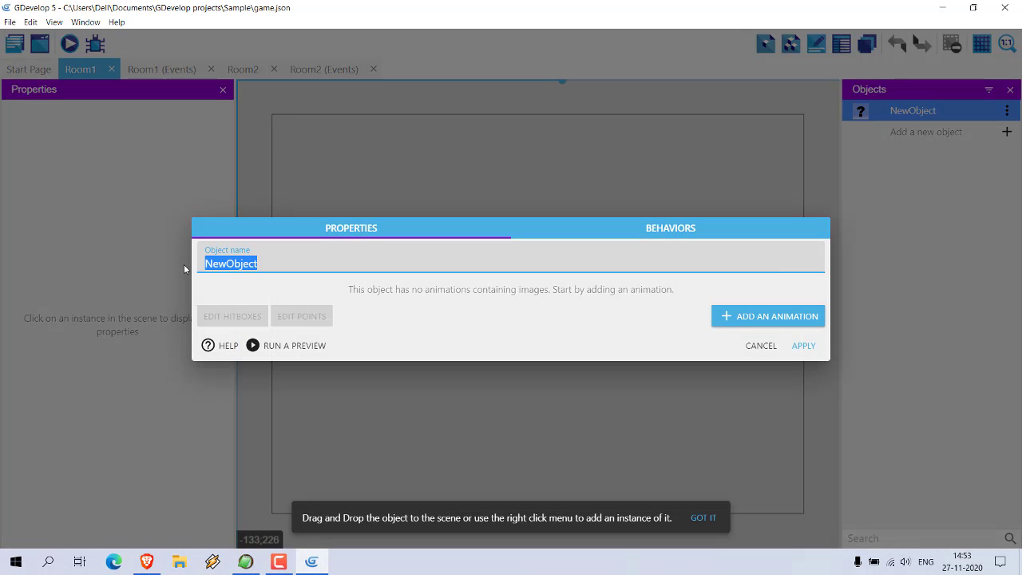
pyautogui.write('bt1')
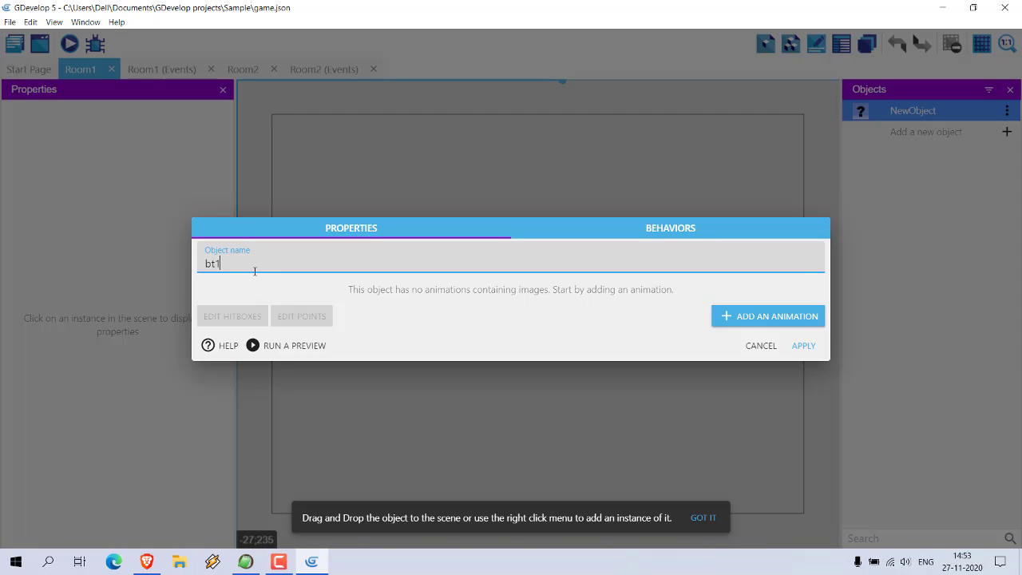
# - Give the bt1 object an animation using the nextbutton image and apply the object's settings
pyautogui.click(723, 316)
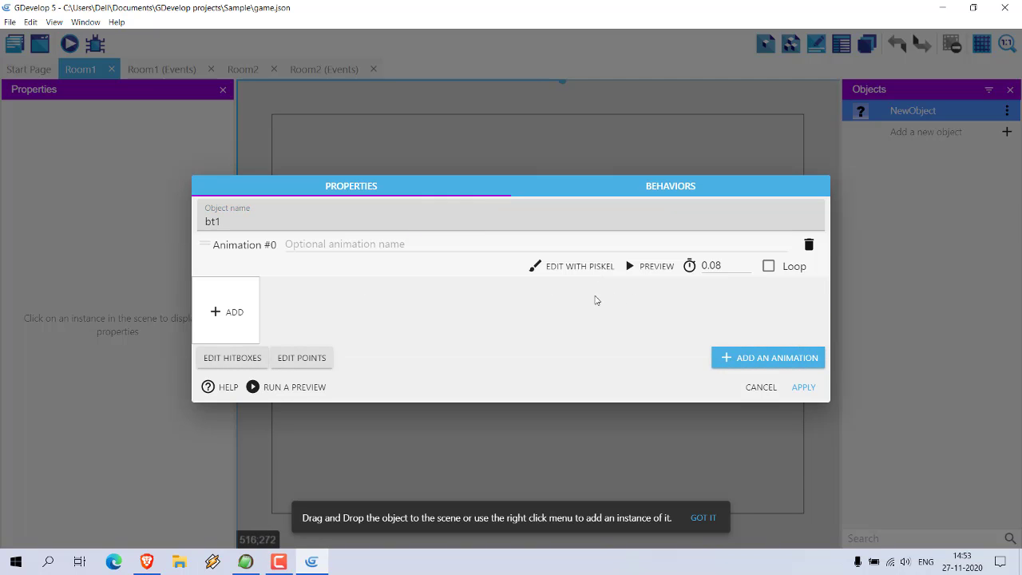
pyautogui.click(216, 316)
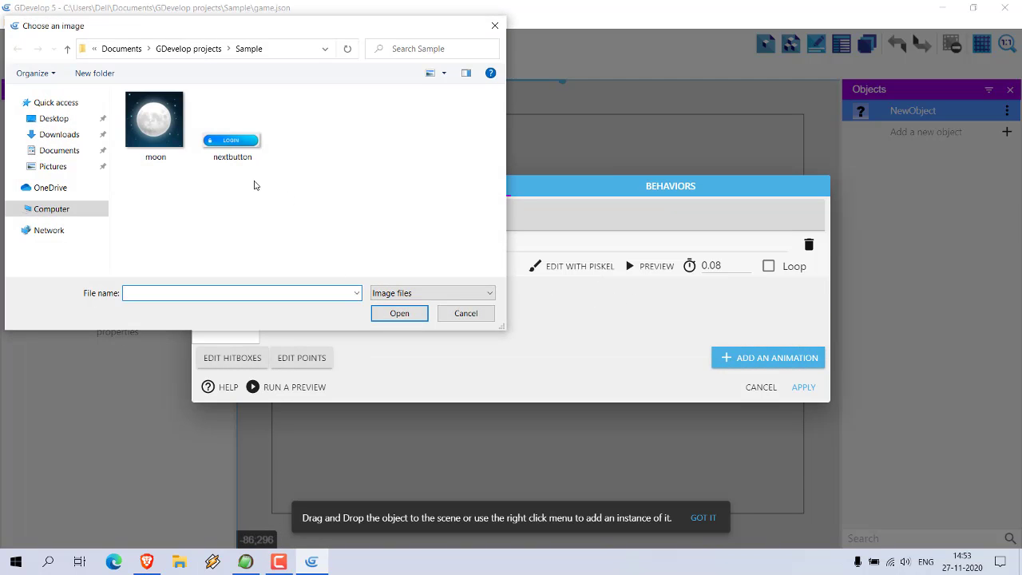
pyautogui.click(230, 163)
pyautogui.click(380, 316)
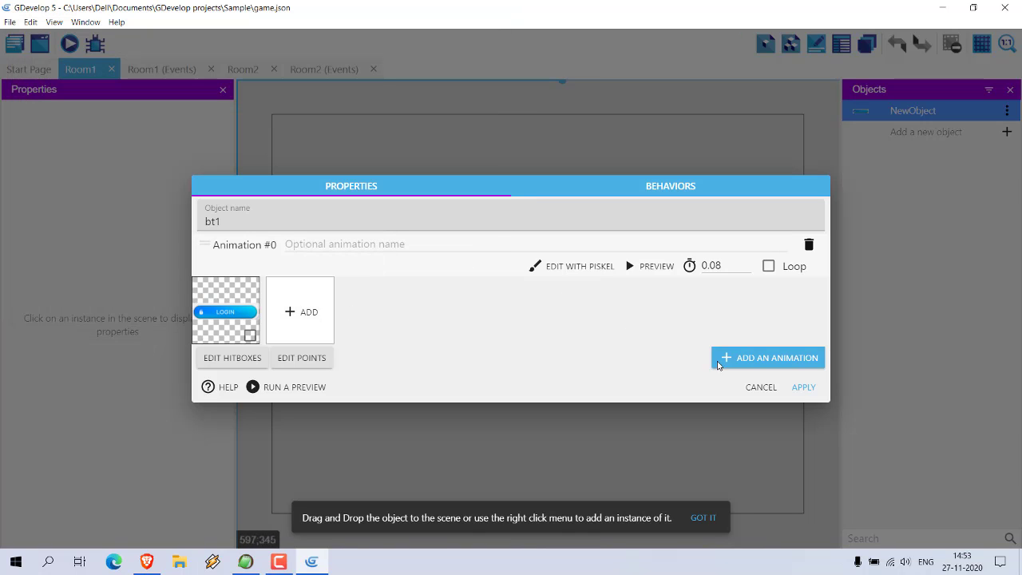
pyautogui.click(803, 387)
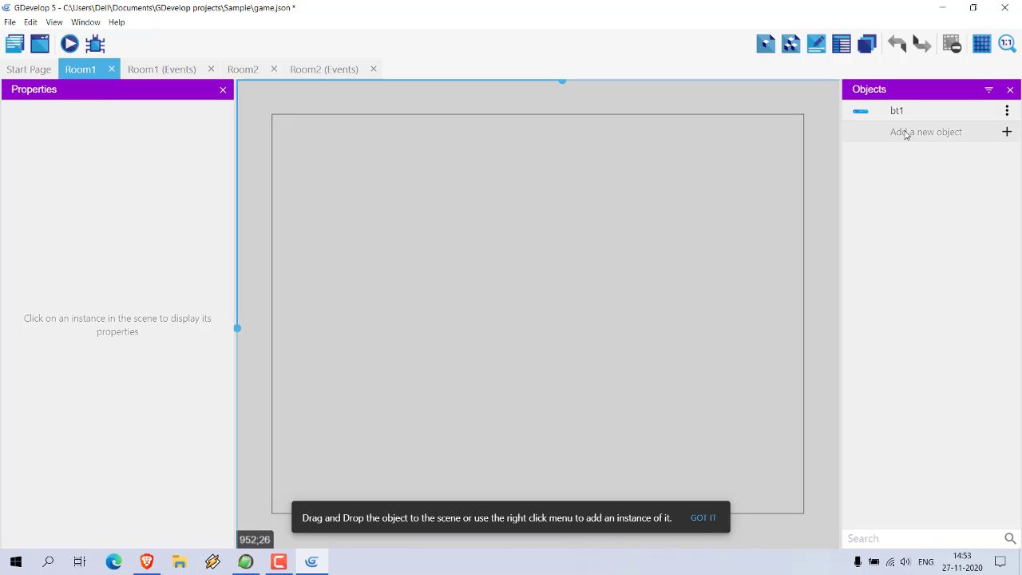
# - Place an instance of bt1 near the middle of Room1 at about X 251, Y 212, and save the project
pyautogui.moveTo(896, 110); pyautogui.dragTo(439, 256)
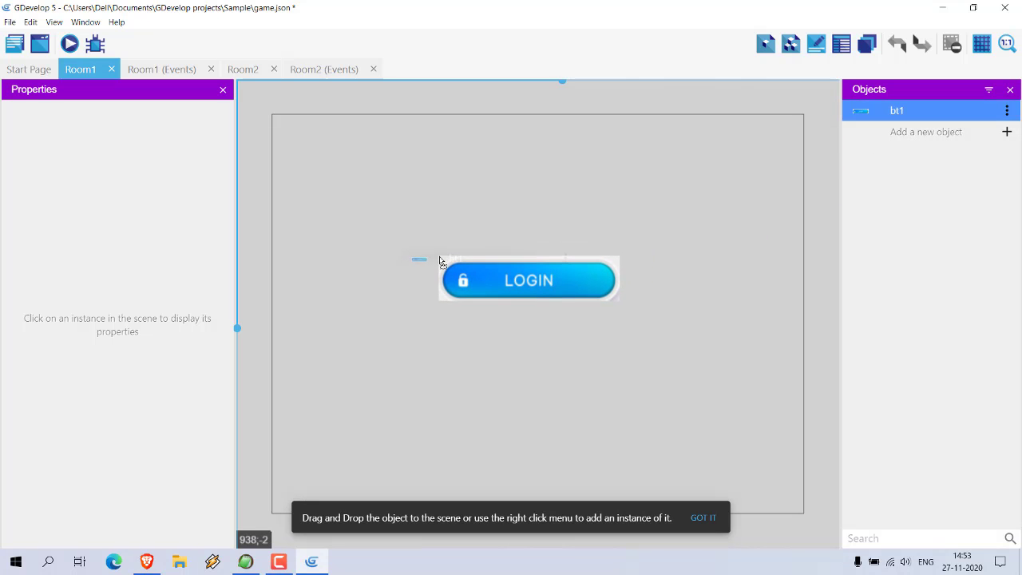
pyautogui.click(536, 279)
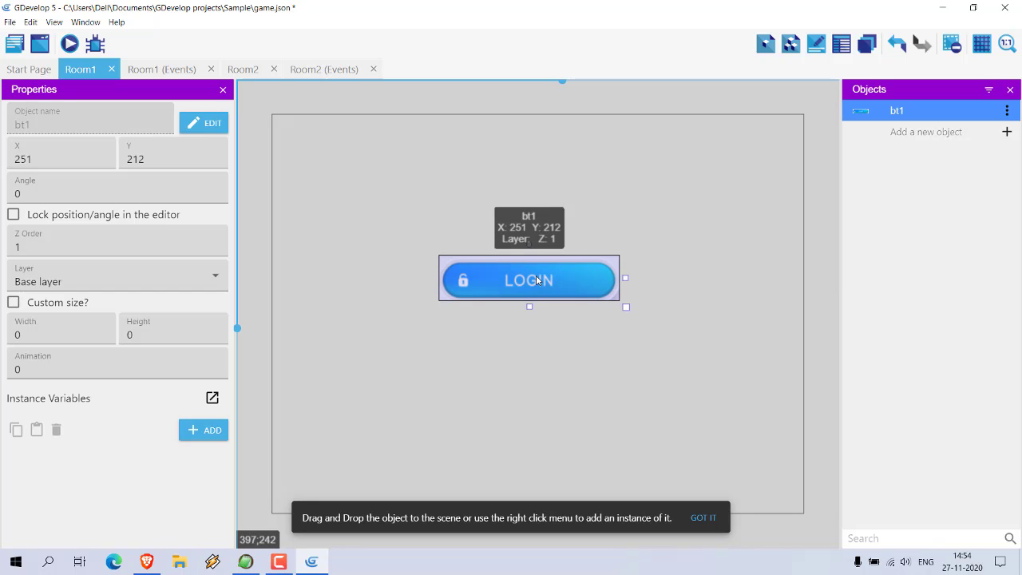
pyautogui.click(258, 222)
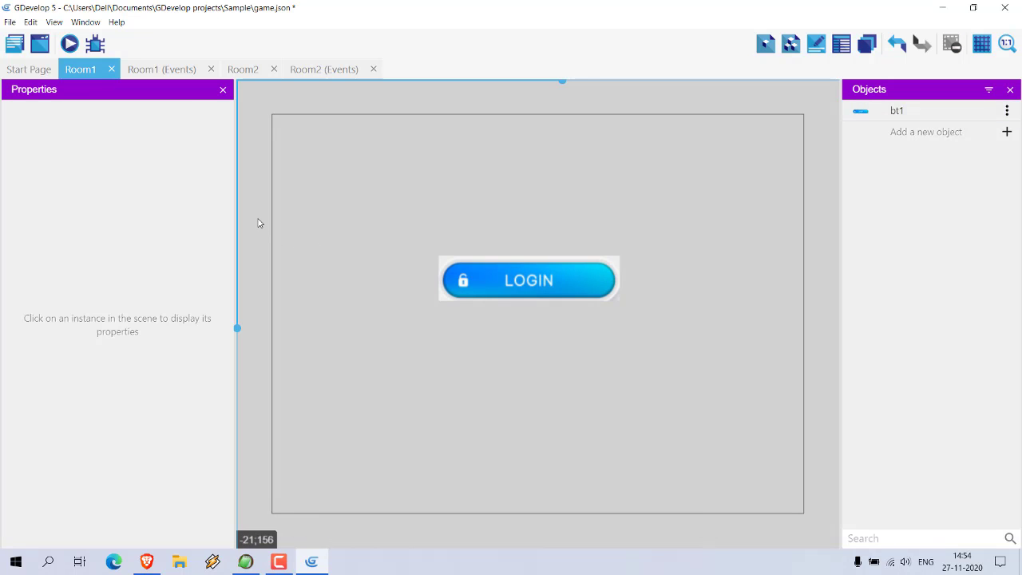
pyautogui.hotkey('ctrl', 's')
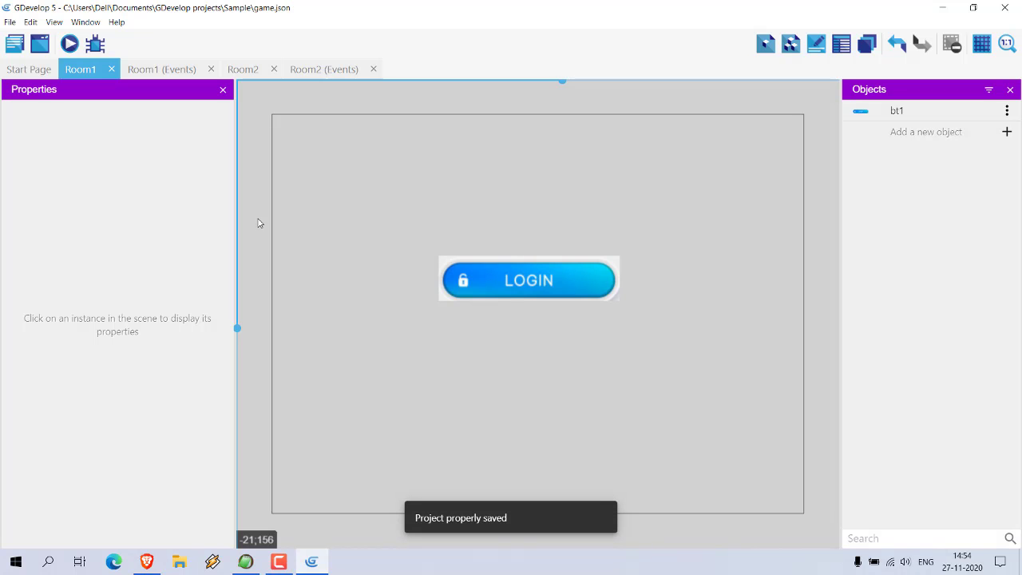
# - Preview Room1 to check the login button, and close the preview
pyautogui.click(70, 44)
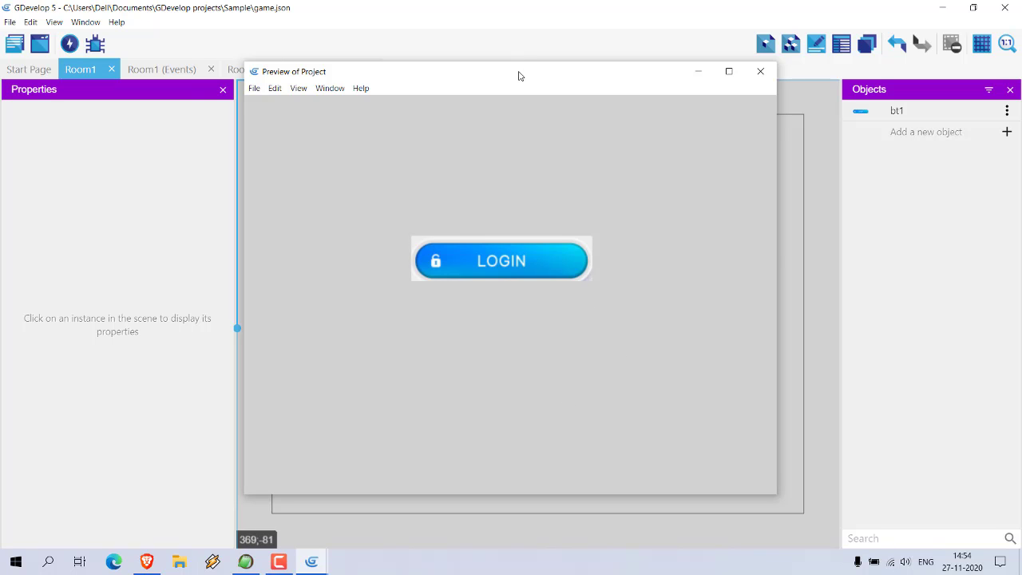
pyautogui.moveTo(520, 75); pyautogui.dragTo(482, 59)
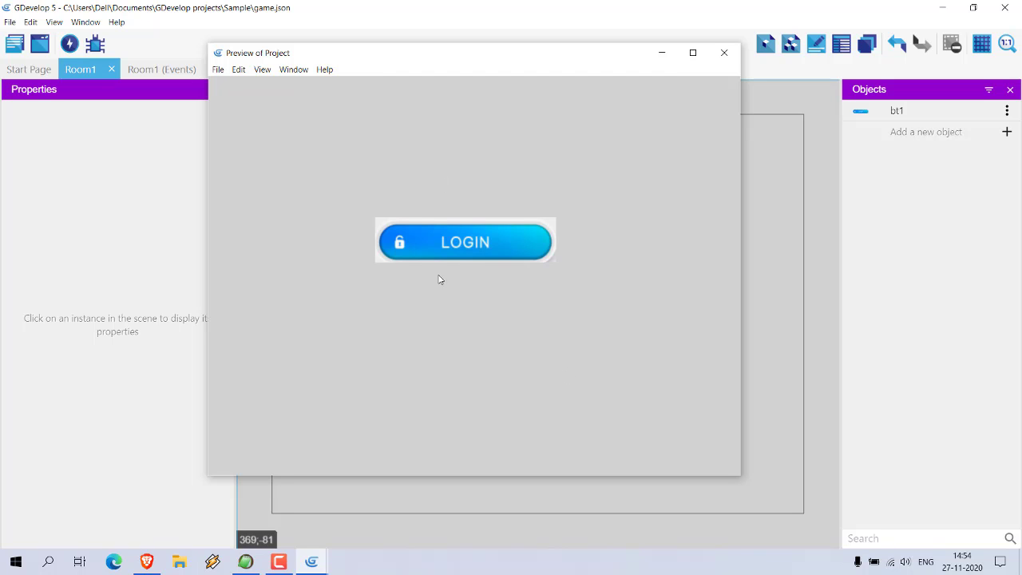
pyautogui.click(723, 52)
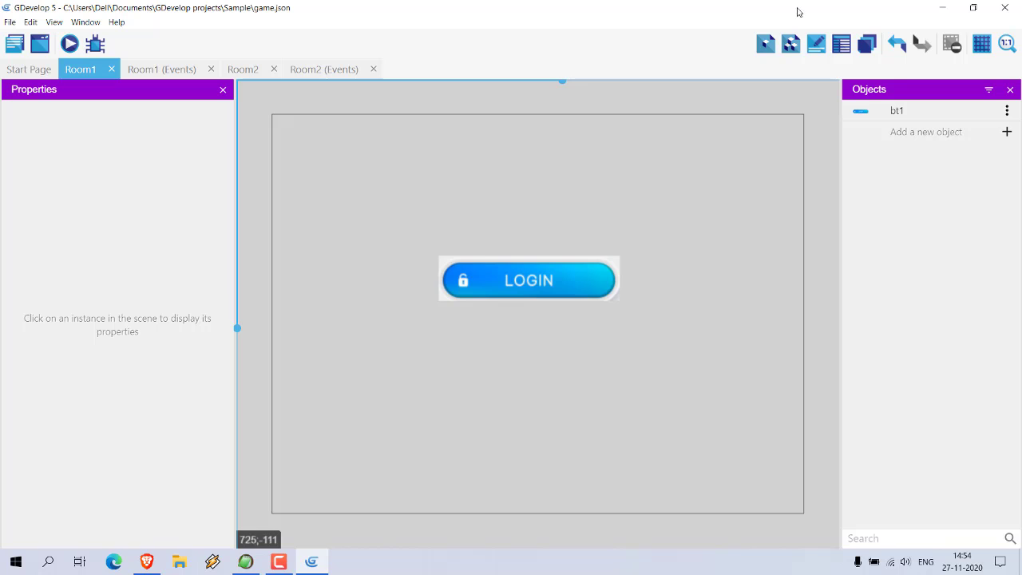
# - Add a new Sprite object named moon to the Room2 scene
pyautogui.click(248, 72)
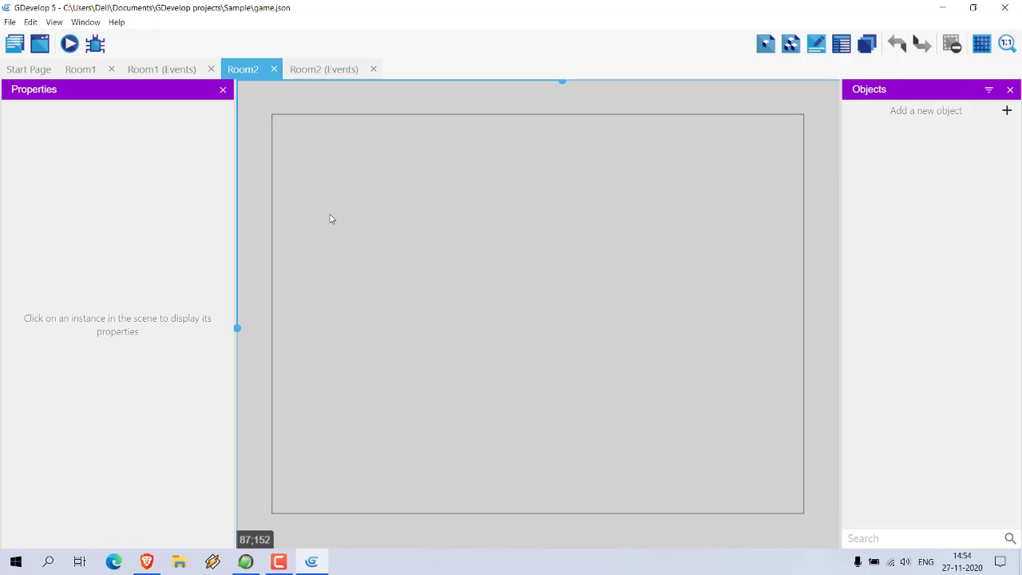
pyautogui.click(1006, 111)
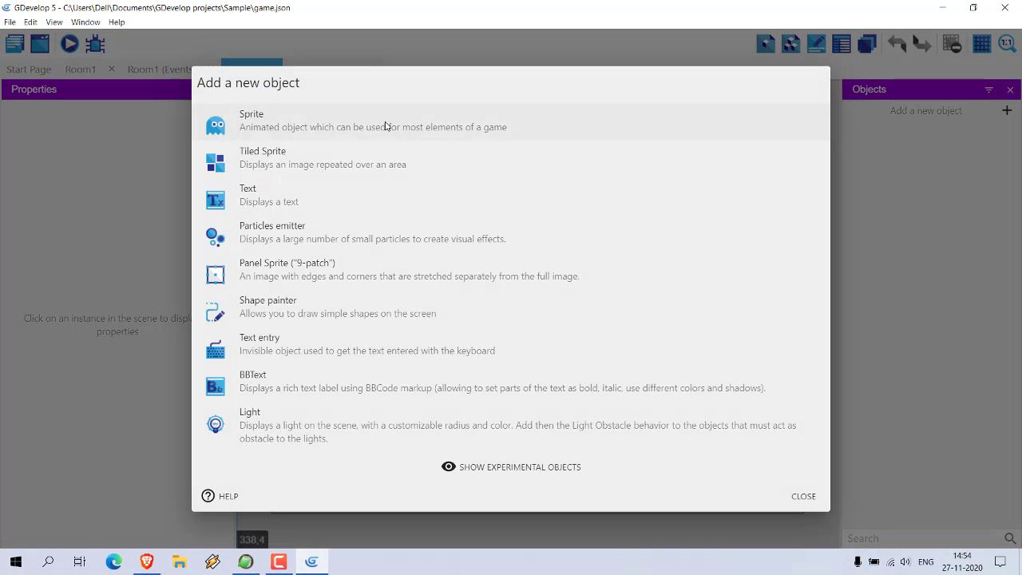
pyautogui.click(325, 125)
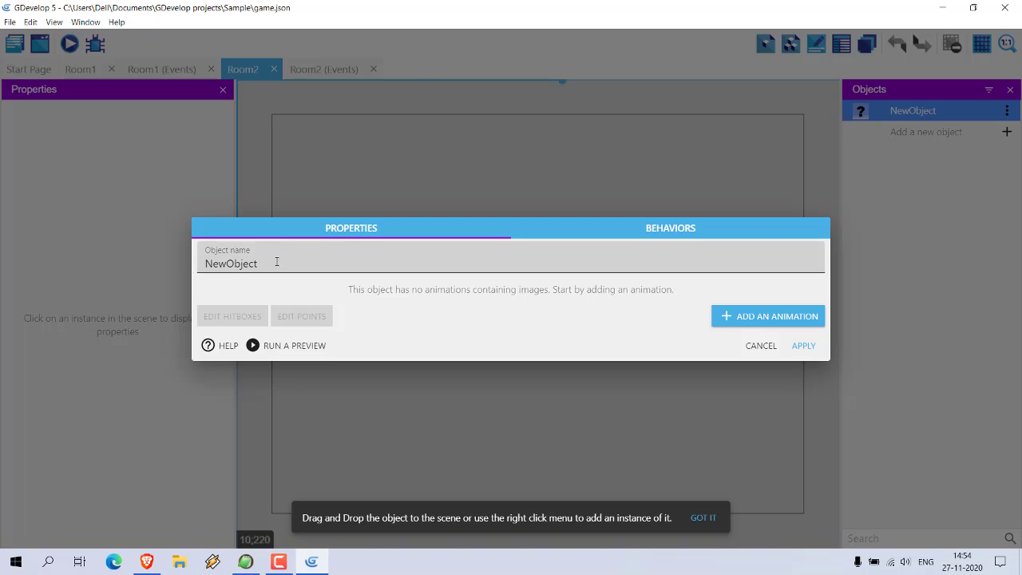
pyautogui.moveTo(276, 261); pyautogui.dragTo(170, 256)
pyautogui.write('moon')
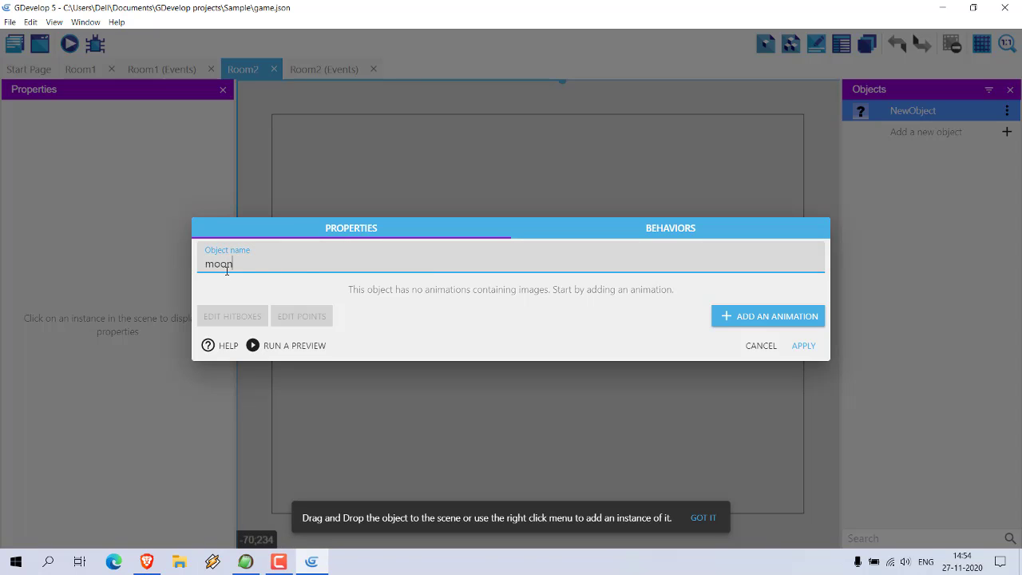
# - Give the moon object an animation using the moon image, apply its settings and save the project
pyautogui.click(735, 320)
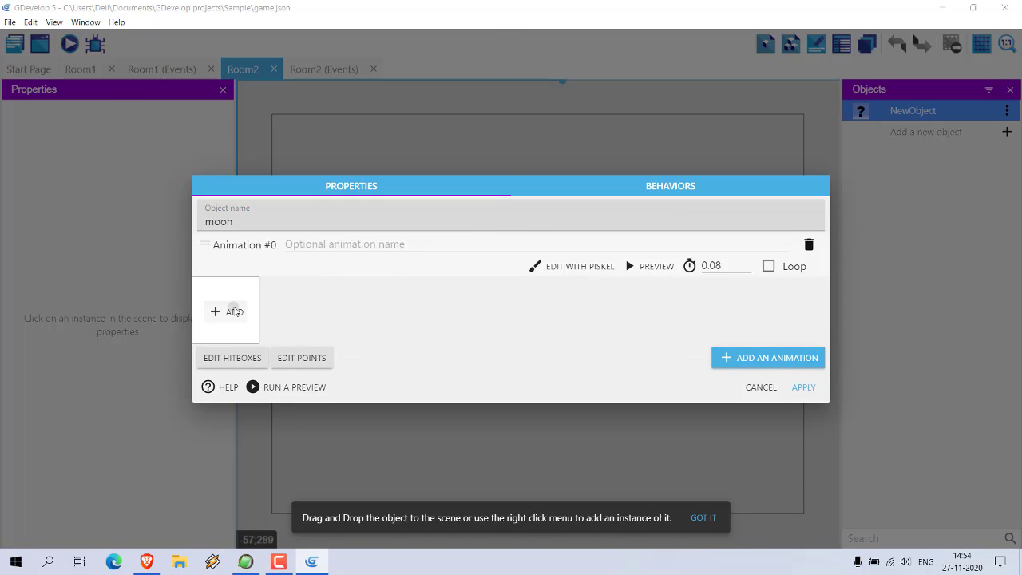
pyautogui.click(234, 310)
pyautogui.click(153, 162)
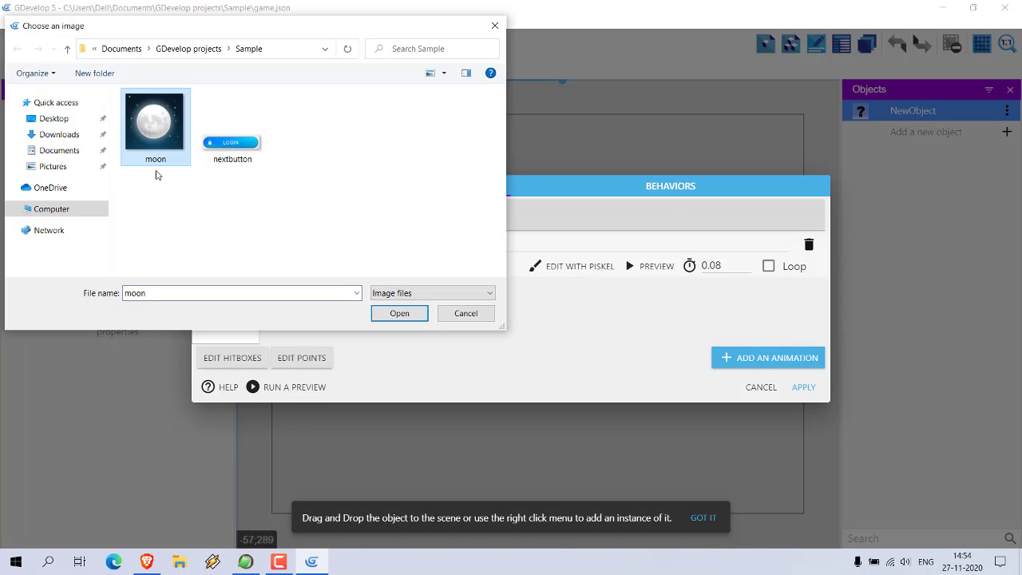
pyautogui.click(397, 313)
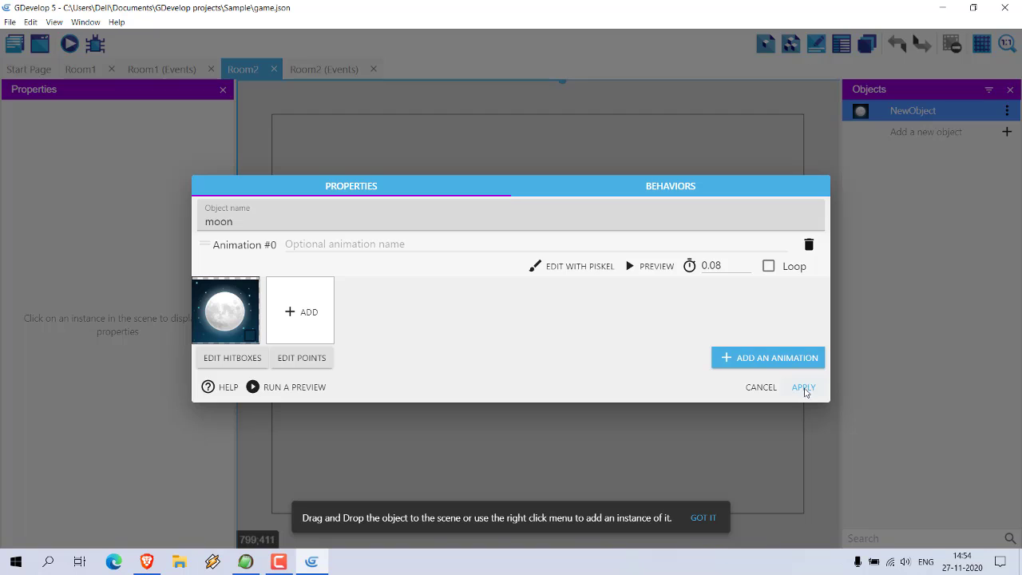
pyautogui.click(803, 387)
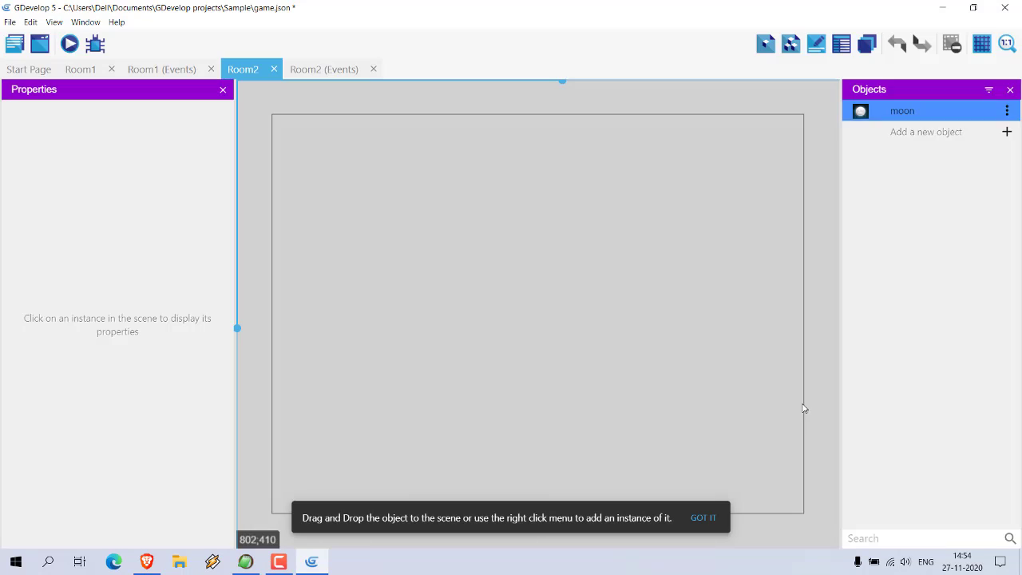
pyautogui.click(12, 21)
pyautogui.click(24, 100)
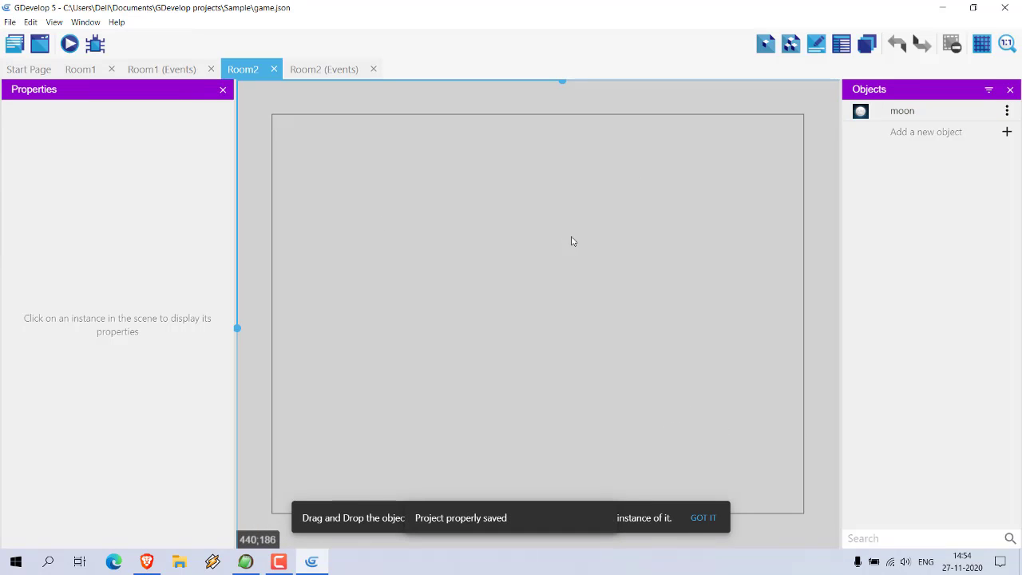
# - Return to Room1, run its preview again to examine the login button, and close the preview window
pyautogui.click(82, 74)
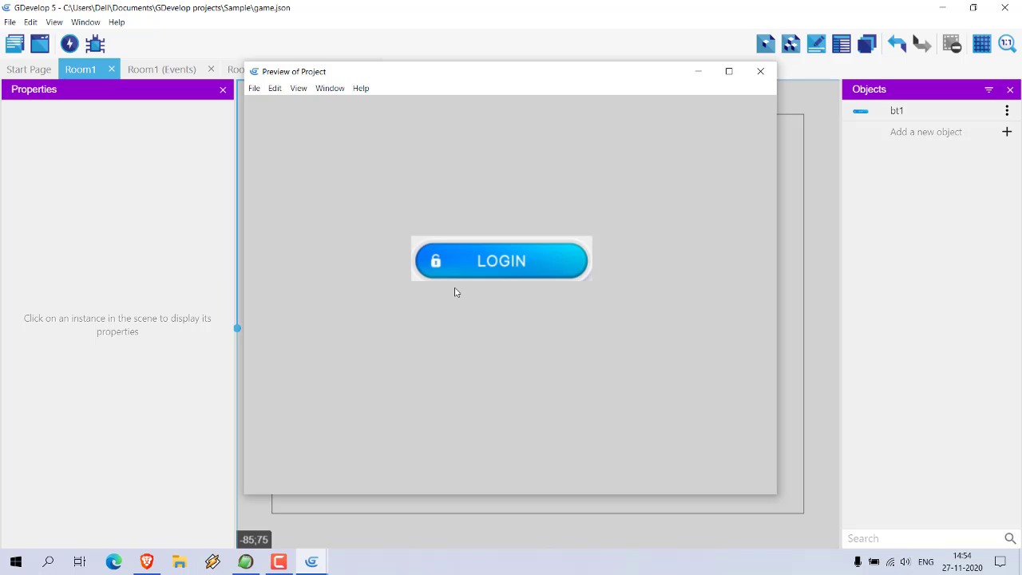
pyautogui.moveTo(433, 75); pyautogui.dragTo(392, 61)
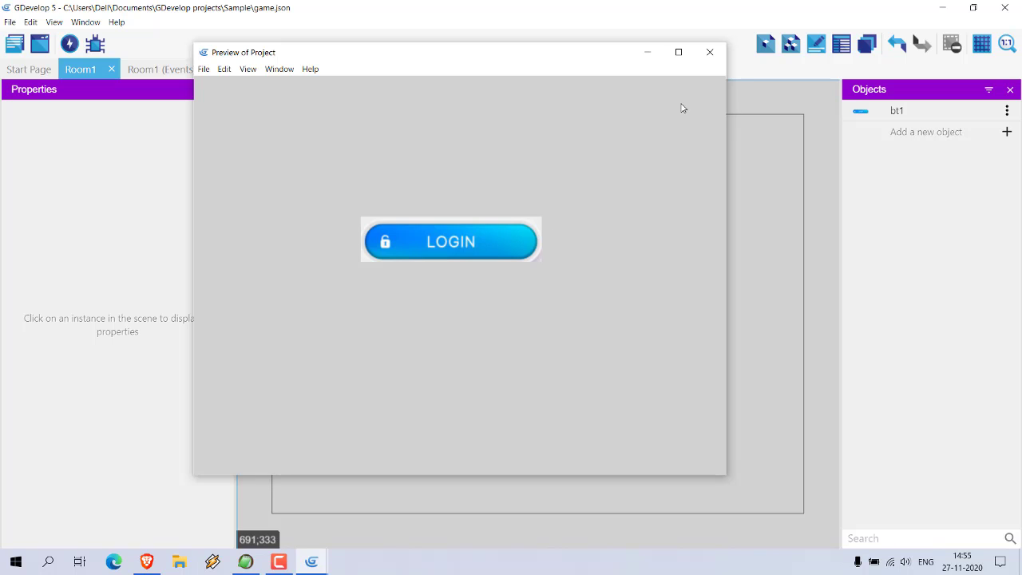
pyautogui.click(709, 52)
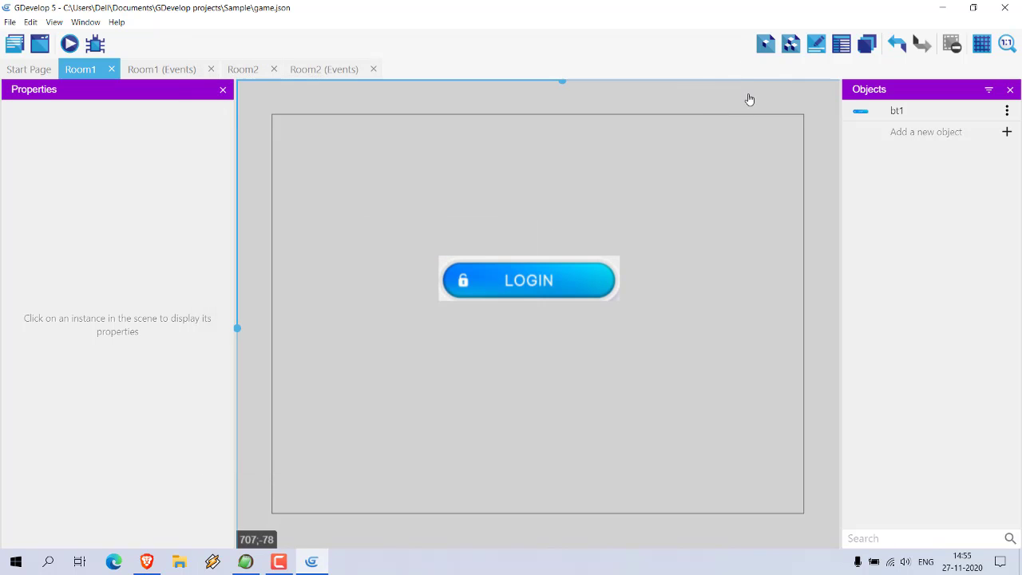
# - Add a Mouse button pressed or touch held condition for the Left (primary) button to Room1's event, and save the project
pyautogui.click(170, 72)
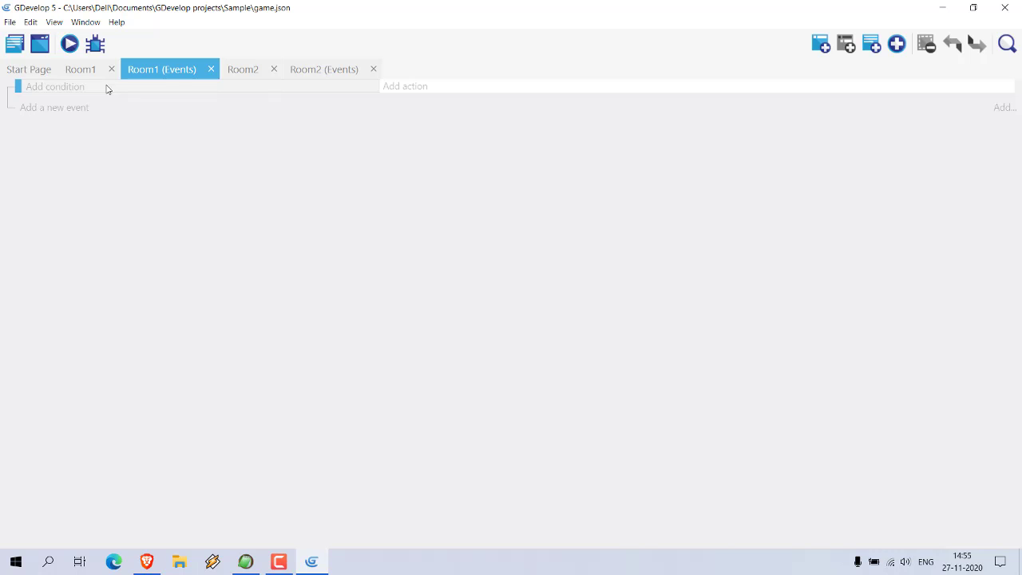
pyautogui.click(66, 89)
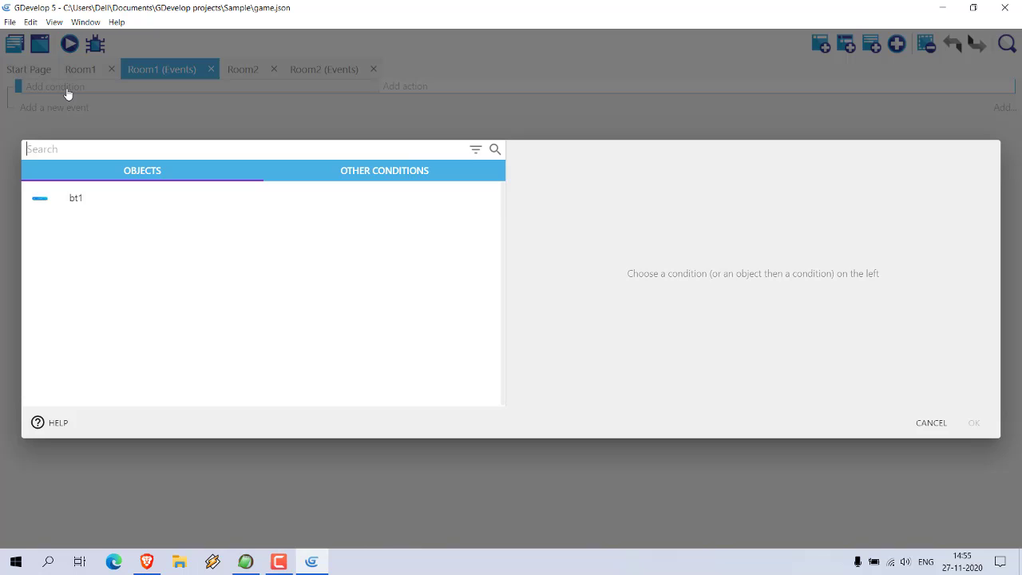
pyautogui.click(75, 198)
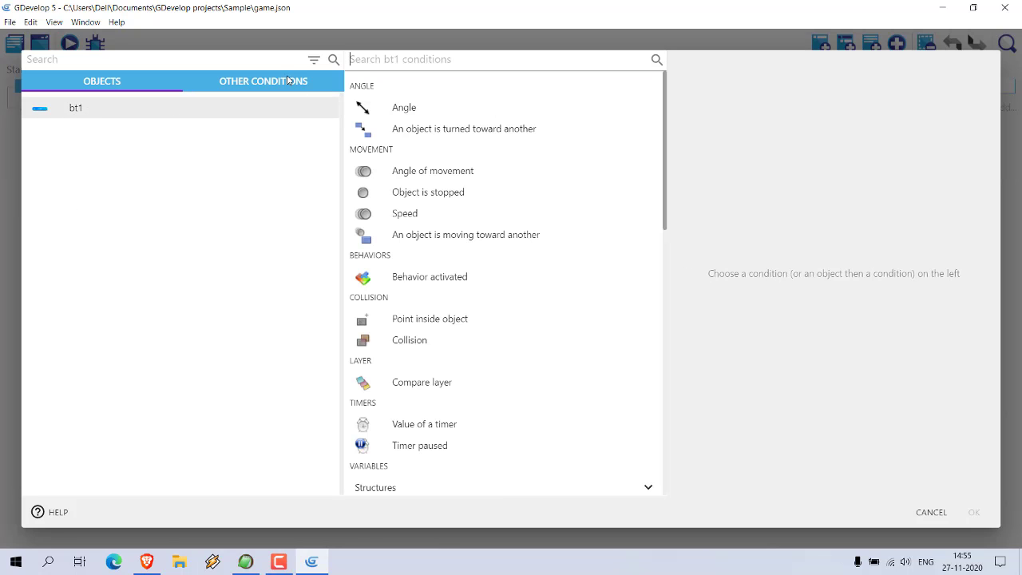
pyautogui.click(247, 83)
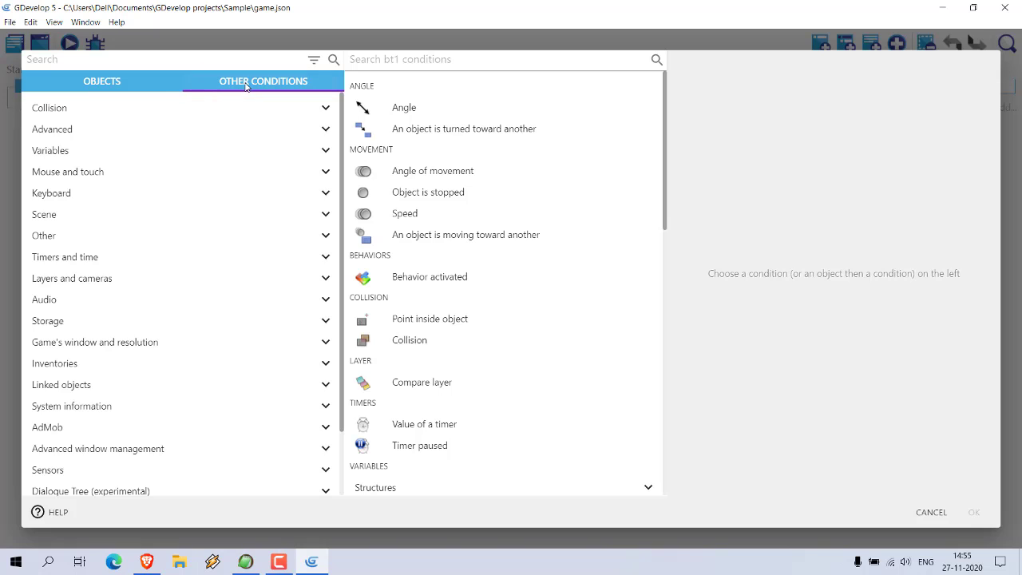
pyautogui.click(82, 174)
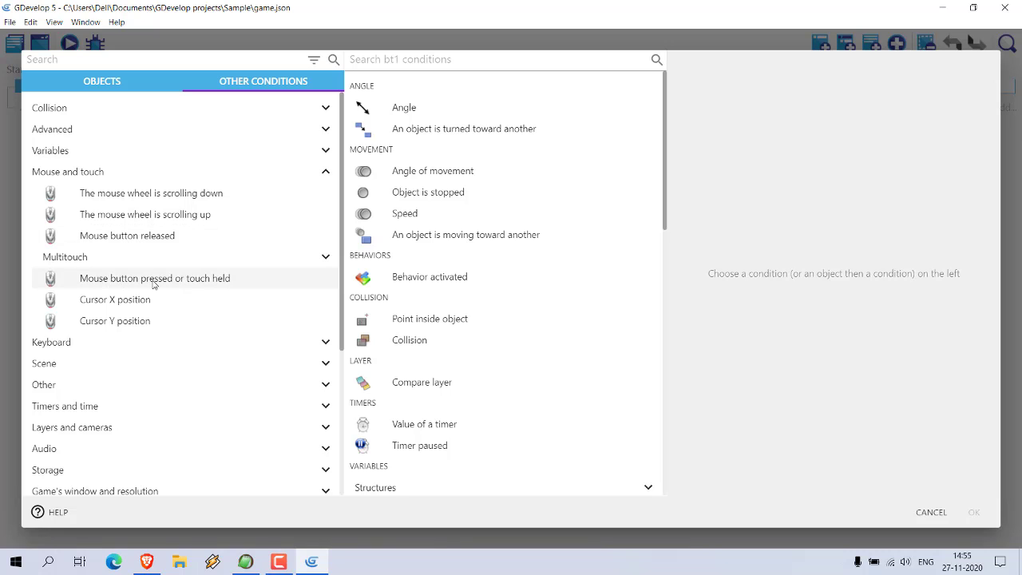
pyautogui.click(216, 279)
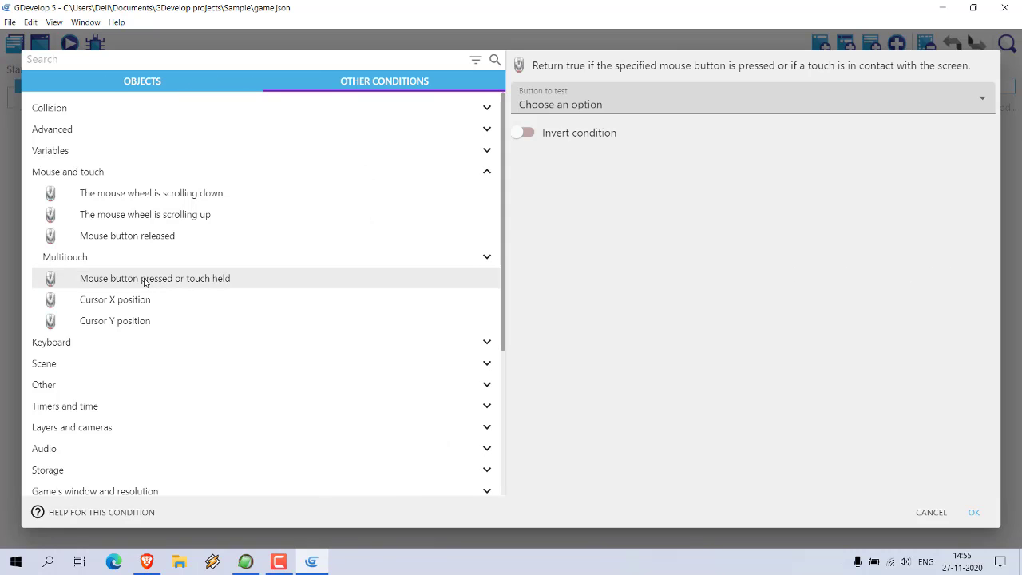
pyautogui.click(566, 105)
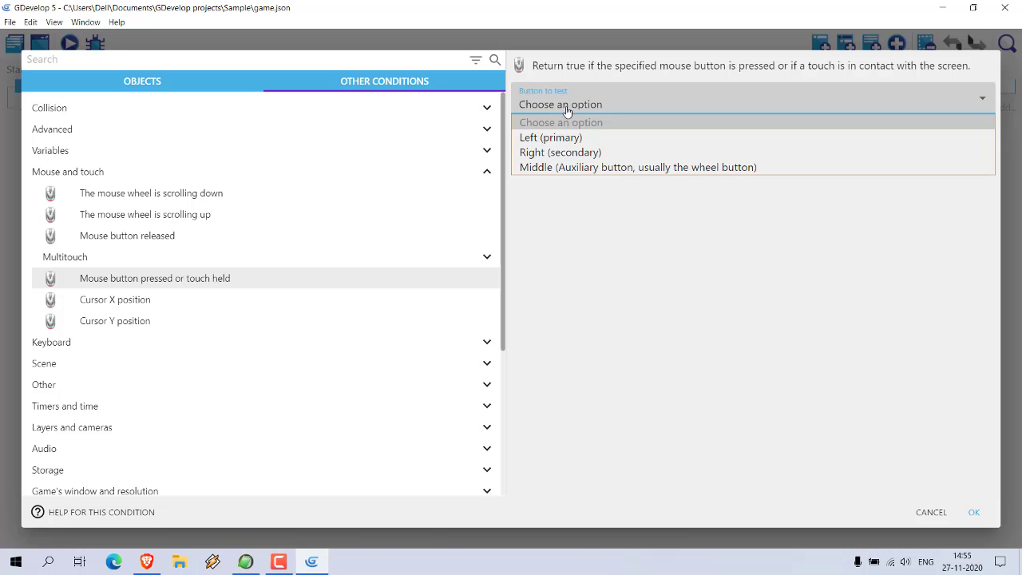
pyautogui.click(535, 141)
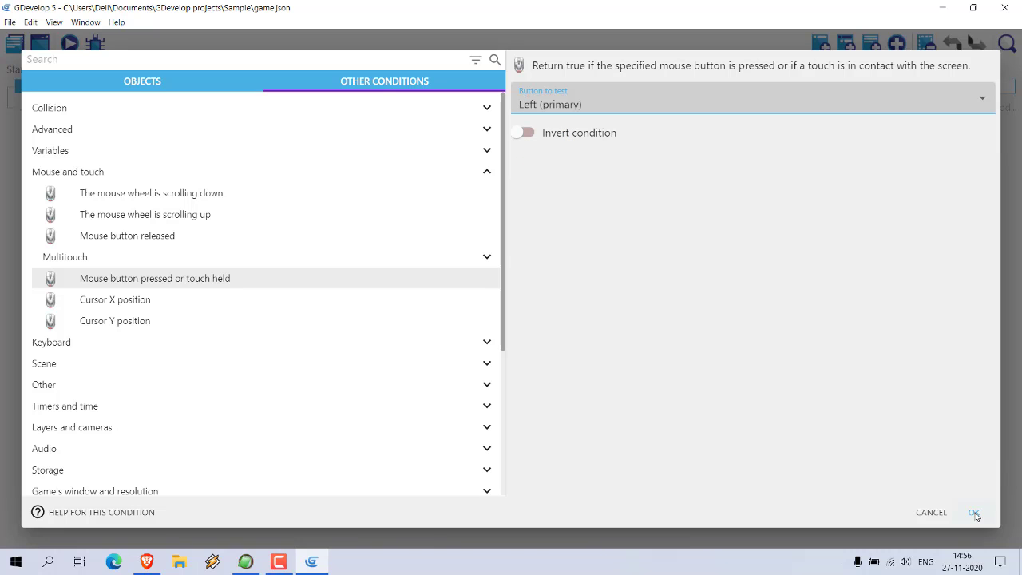
pyautogui.click(975, 512)
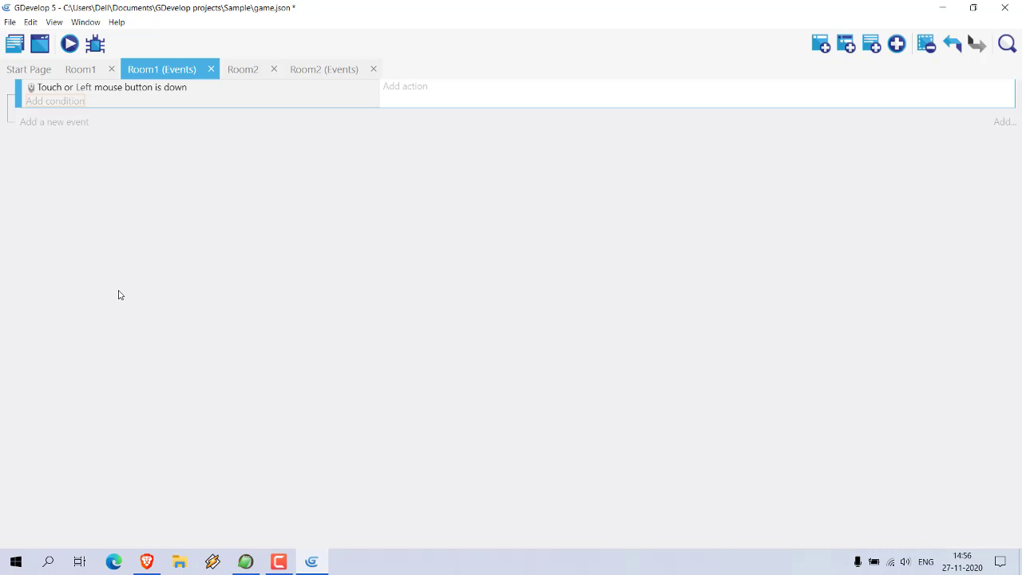
pyautogui.hotkey('ctrl', 's')
# - Add a Change the scene action to "Room2" that stops any other paused scenes to Room1's event, and save the project
pyautogui.click(404, 88)
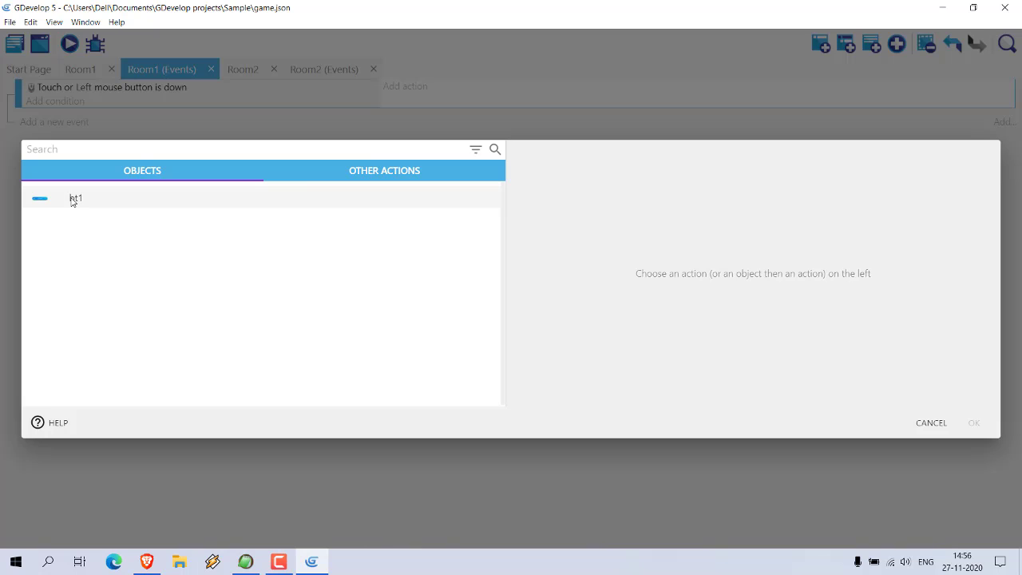
pyautogui.click(72, 200)
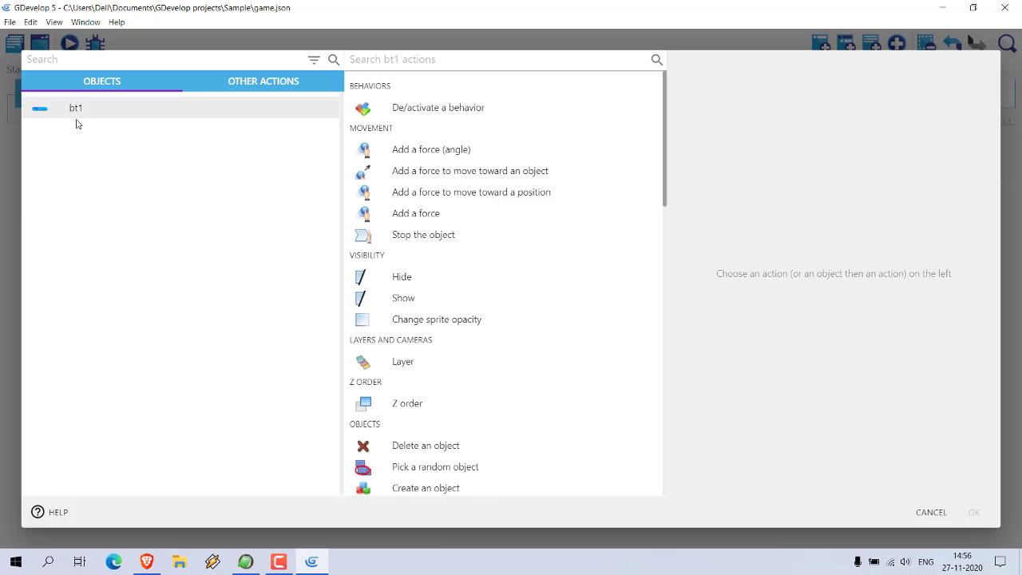
pyautogui.click(241, 85)
pyautogui.click(58, 196)
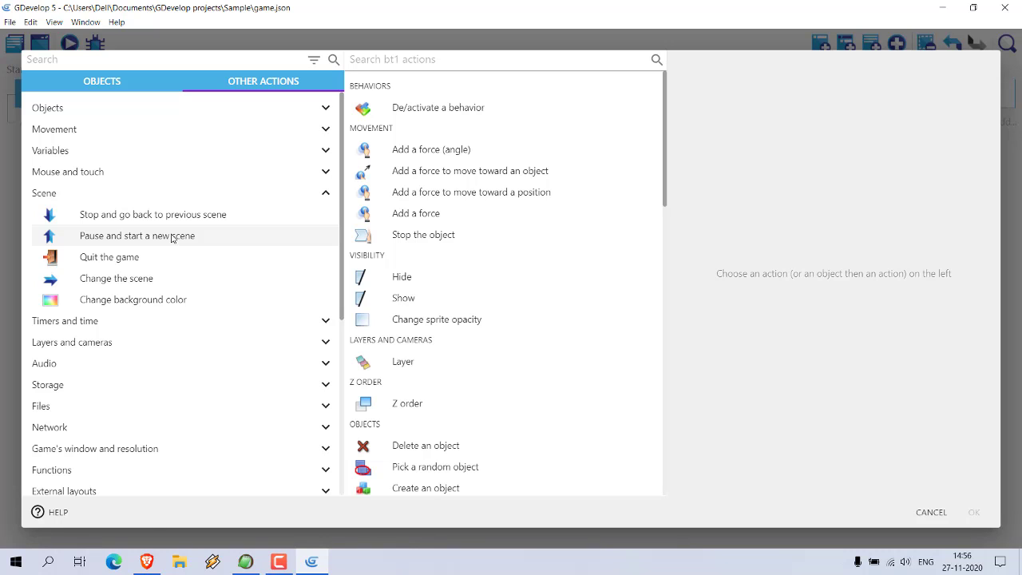
pyautogui.click(117, 279)
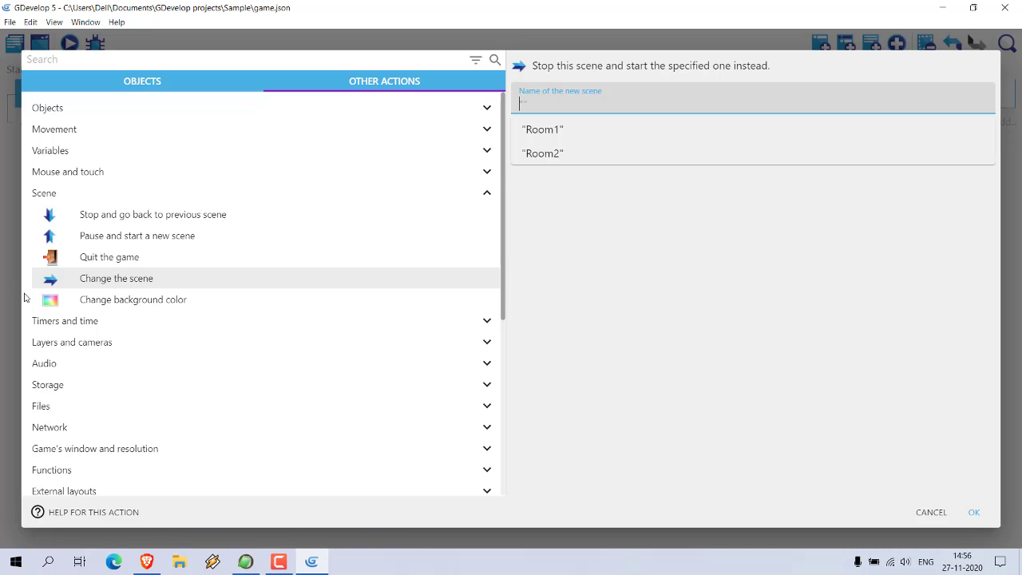
pyautogui.click(542, 154)
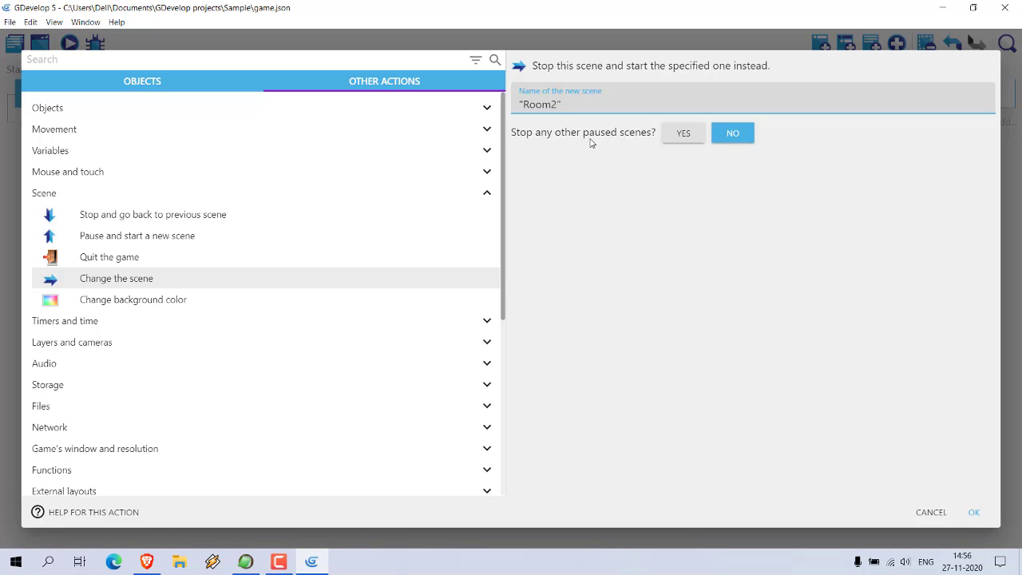
pyautogui.click(675, 137)
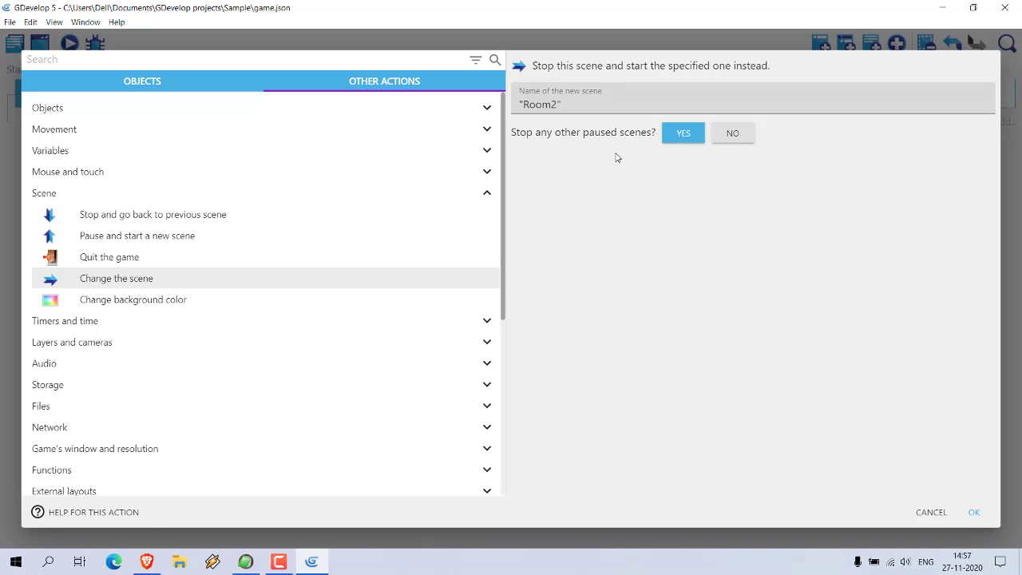
pyautogui.click(974, 513)
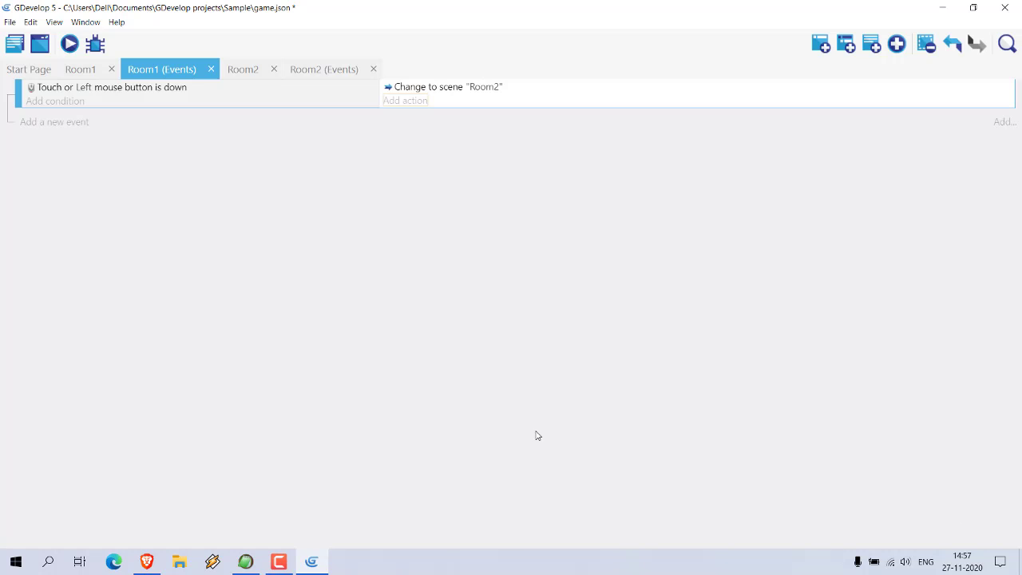
pyautogui.hotkey('ctrl', 's')
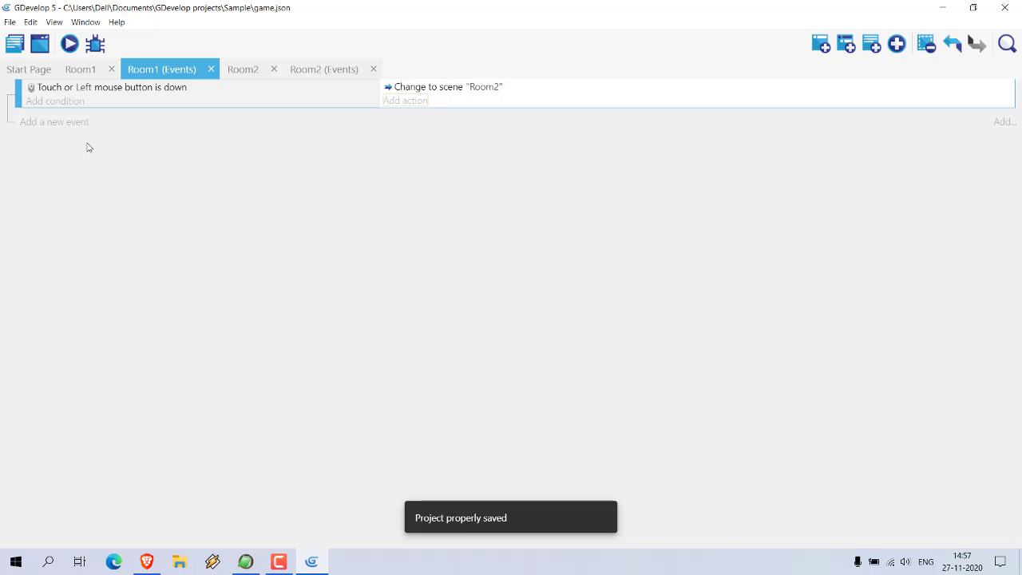
# - Preview Room1 and test the scene change with its login button
pyautogui.click(78, 69)
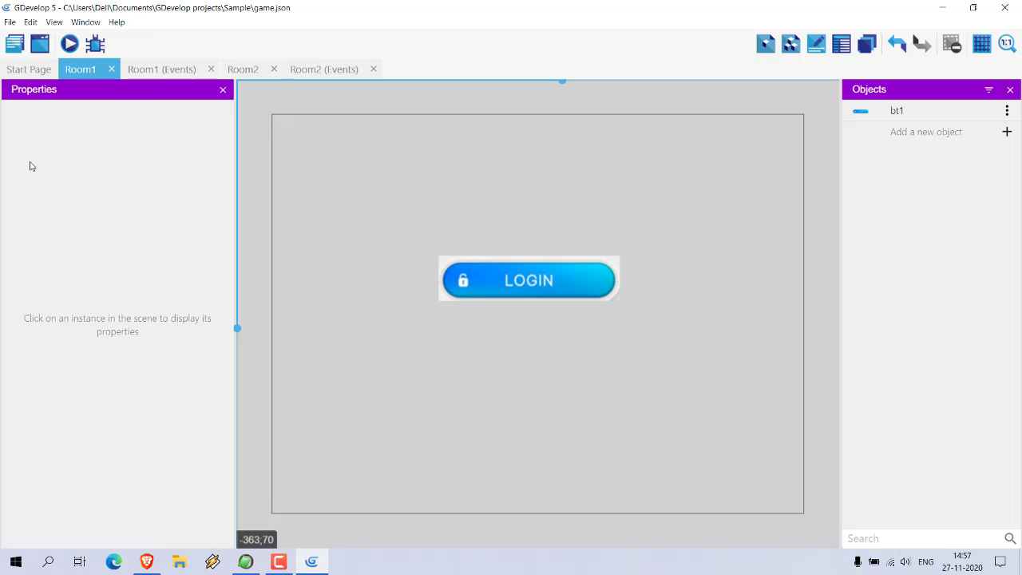
pyautogui.click(69, 45)
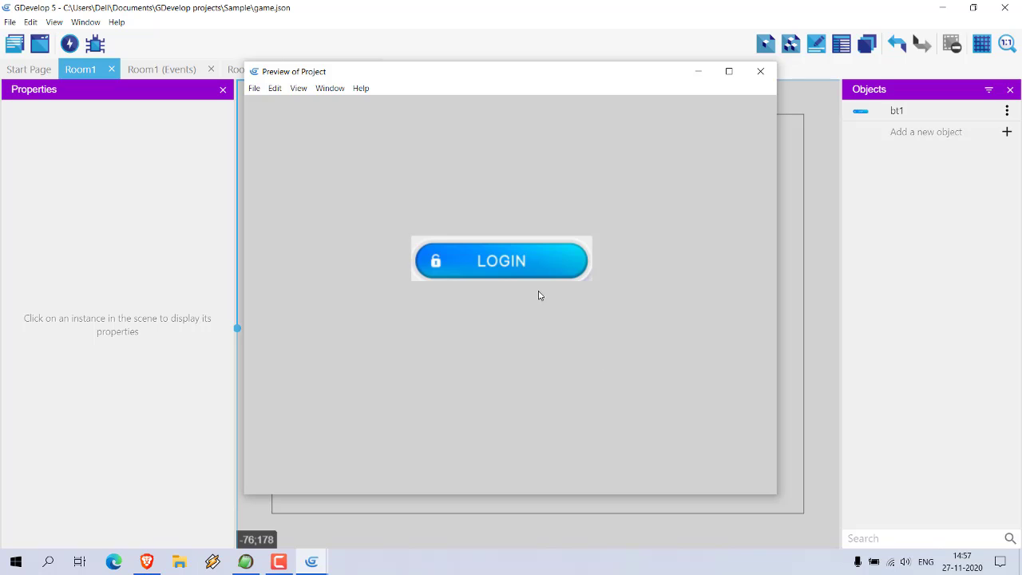
pyautogui.click(505, 260)
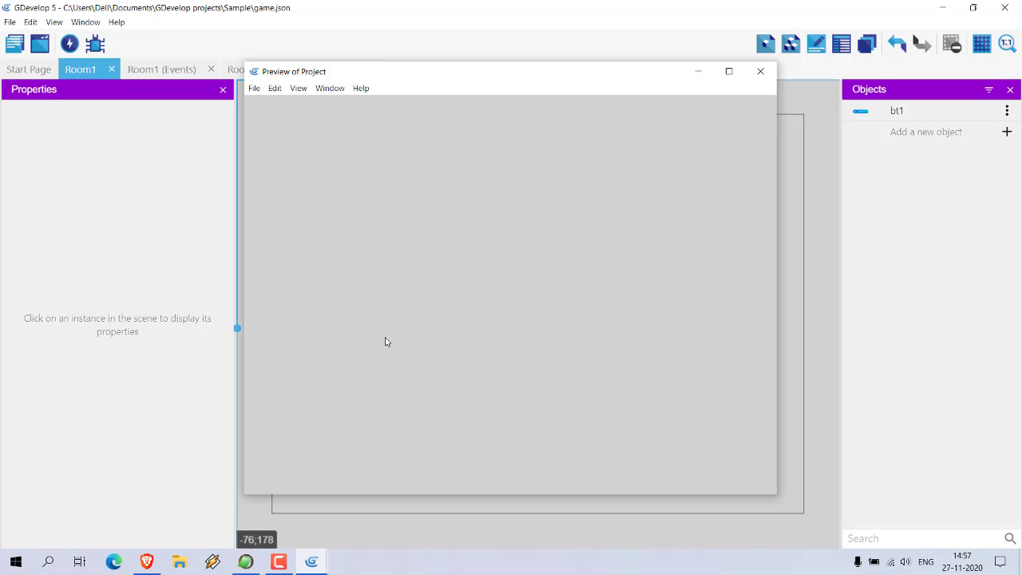
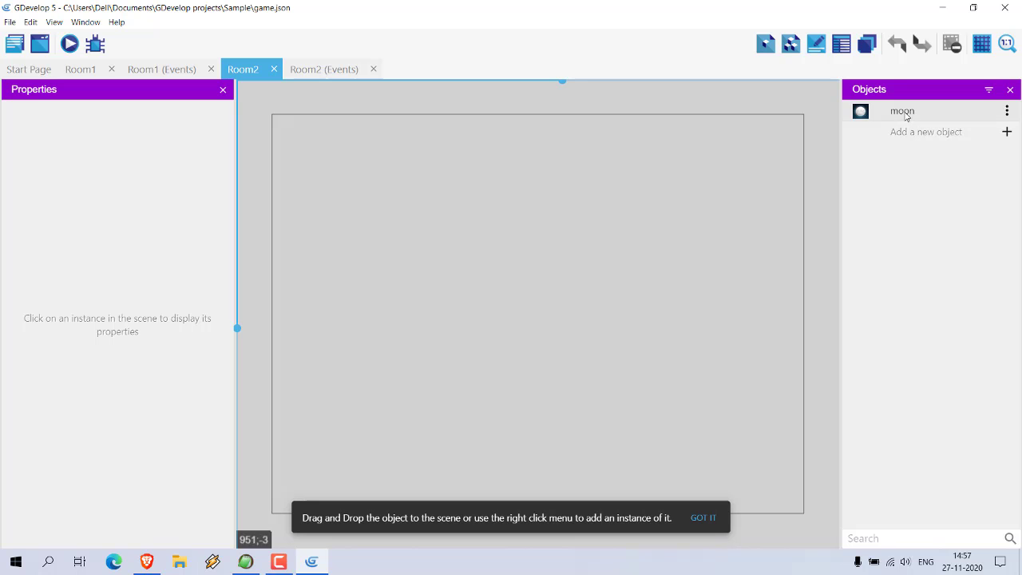
# - Place an instance of the moon object in the Room2 scene at about X 29, Y 18
pyautogui.moveTo(901, 113); pyautogui.dragTo(304, 132)
pyautogui.moveTo(636, 222); pyautogui.dragTo(621, 209)
pyautogui.doubleClick(737, 316)
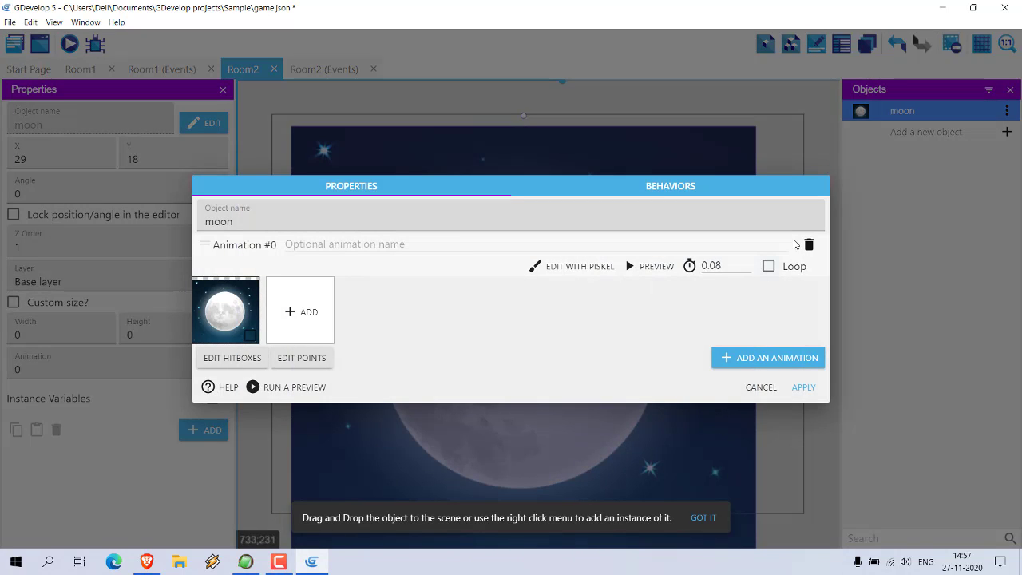
pyautogui.click(761, 386)
# - Resize the moon instance to about 577 by 525, move it to about X 96, Y 42, and save the project
pyautogui.moveTo(706, 416); pyautogui.dragTo(708, 336)
pyautogui.moveTo(761, 507); pyautogui.dragTo(679, 415)
pyautogui.moveTo(554, 224); pyautogui.dragTo(598, 309)
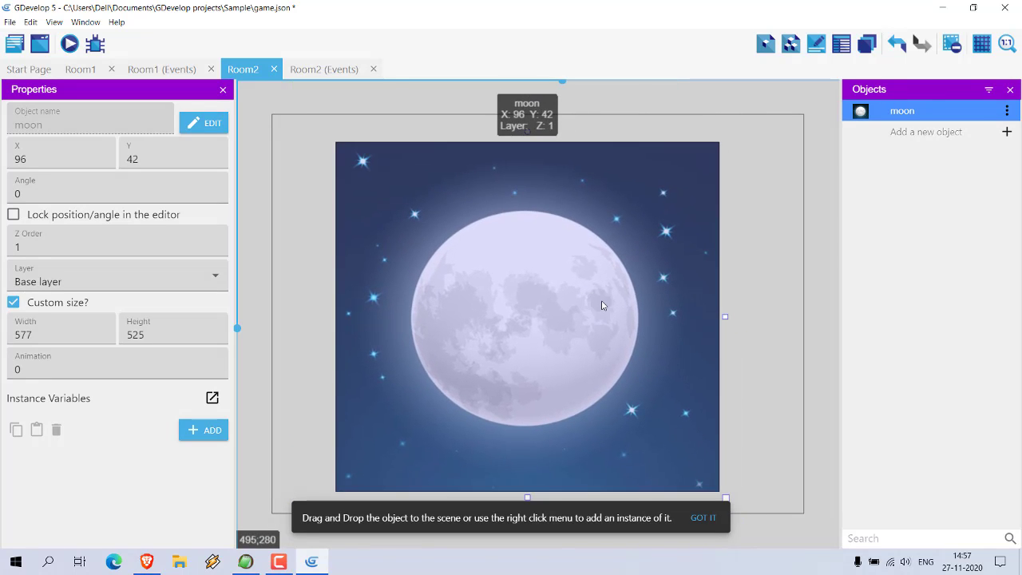
pyautogui.click(9, 22)
pyautogui.click(11, 101)
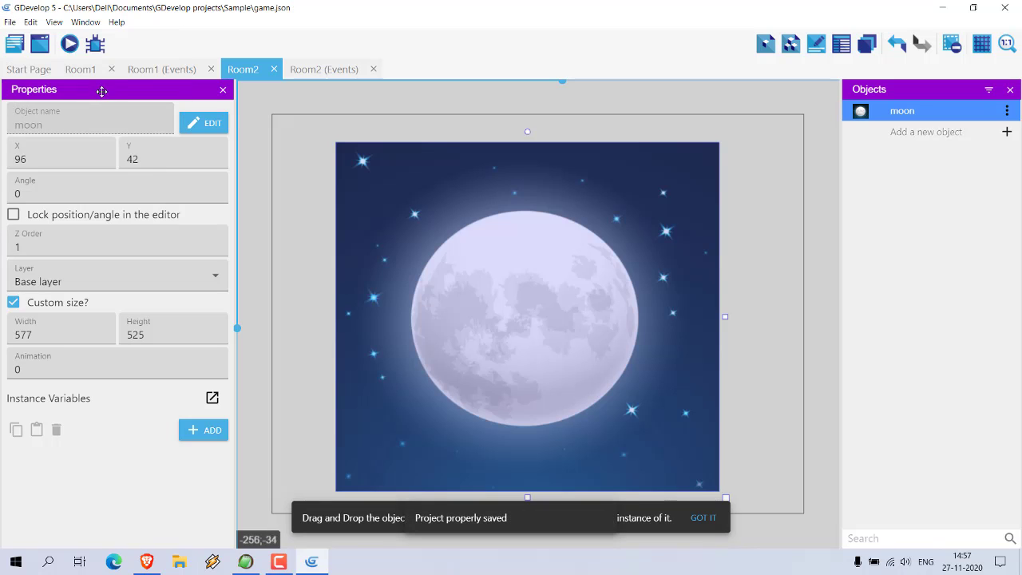
# - Return to Room1, save the project, and preview it again to test whether the login button leads to the moon scene
pyautogui.click(87, 69)
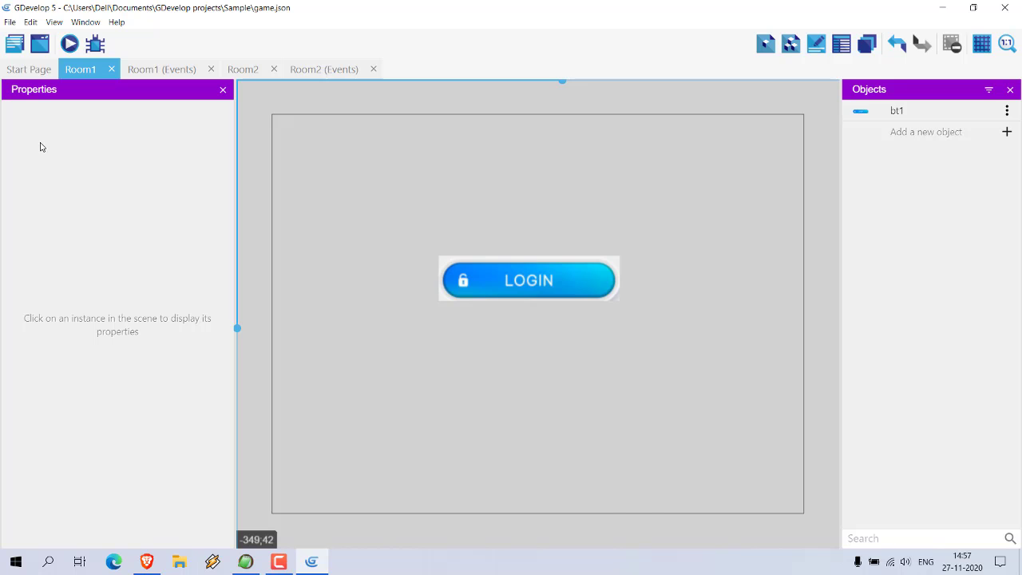
pyautogui.hotkey('ctrl', 's')
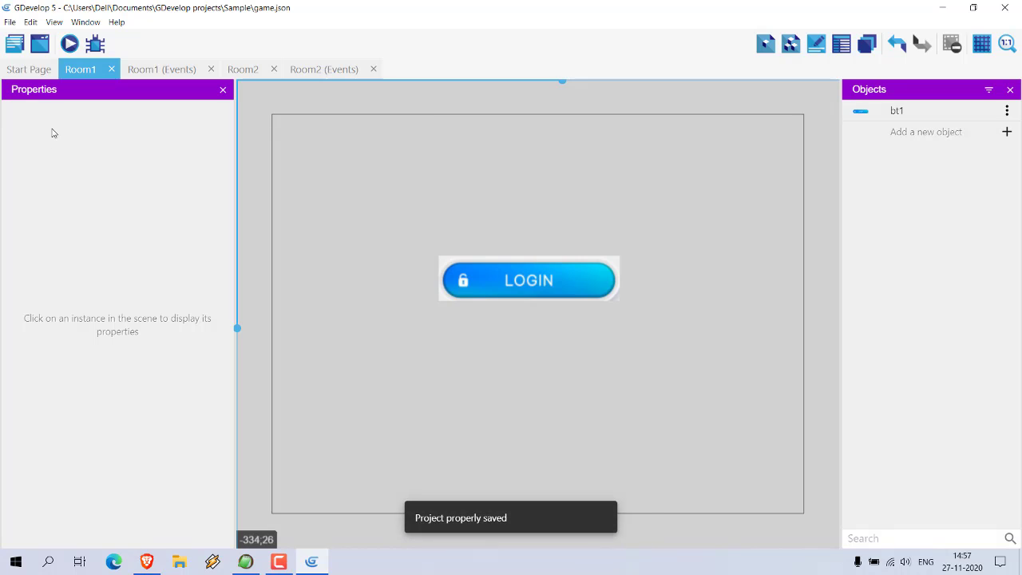
pyautogui.click(72, 45)
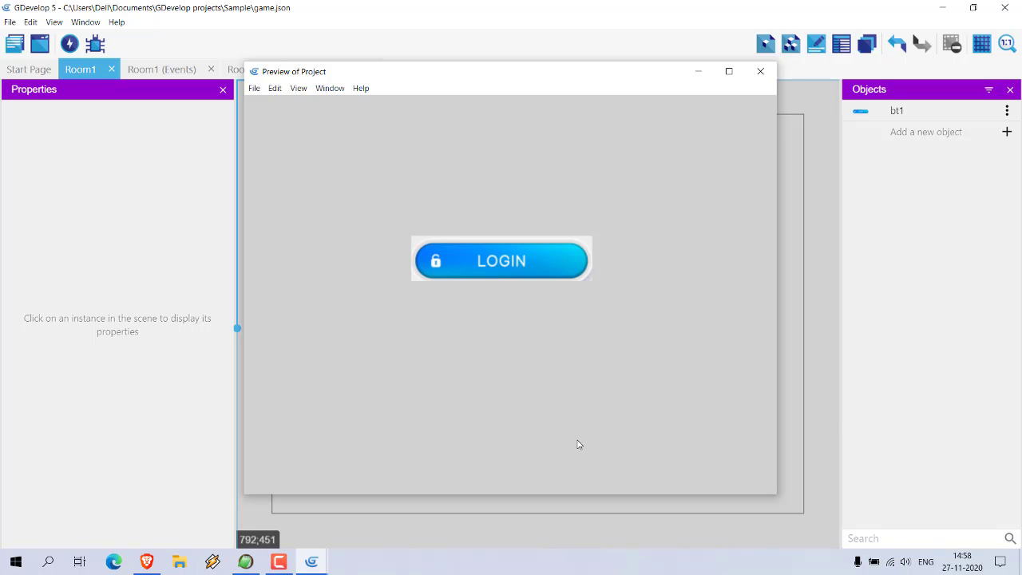
pyautogui.click(505, 262)
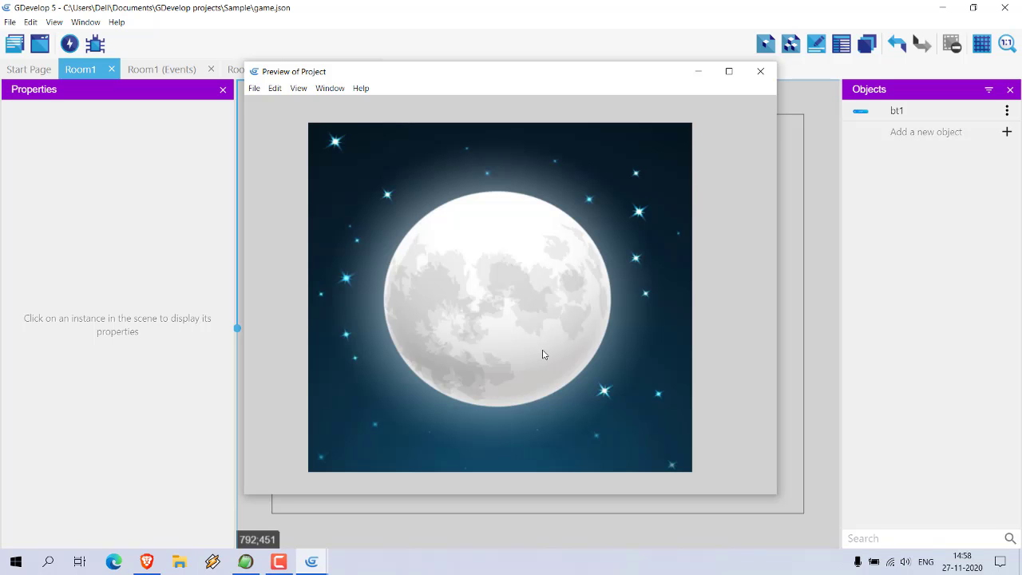